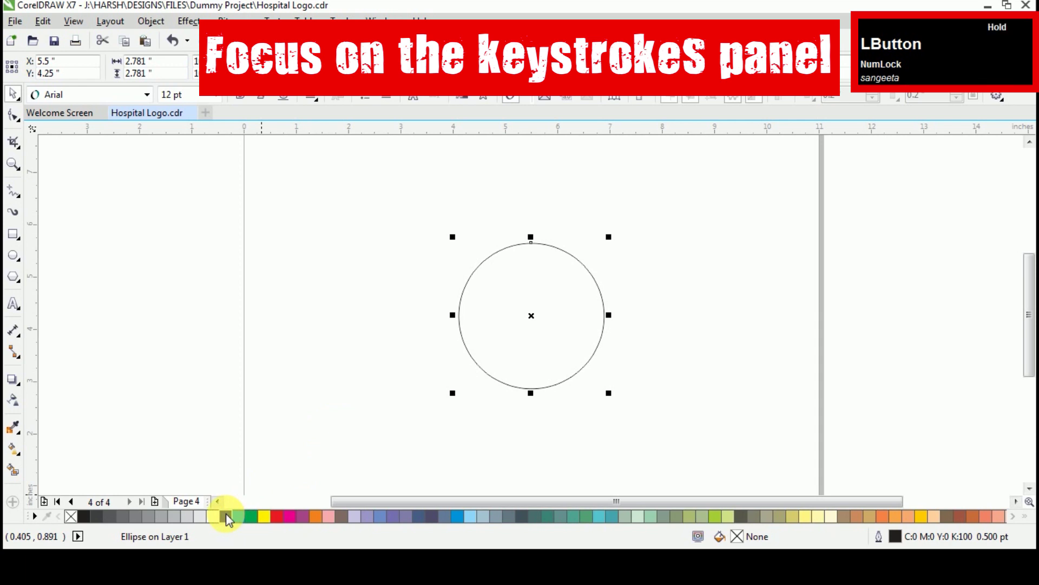
- Give the circle an outline-free vertical fountain fill running from dark navy C:90 M:96 Y:25 K:59 at its base to blue at its top
{"action": "left_click_drag", "start_coordinate": [306, 541], "coordinate": [304, 541]}
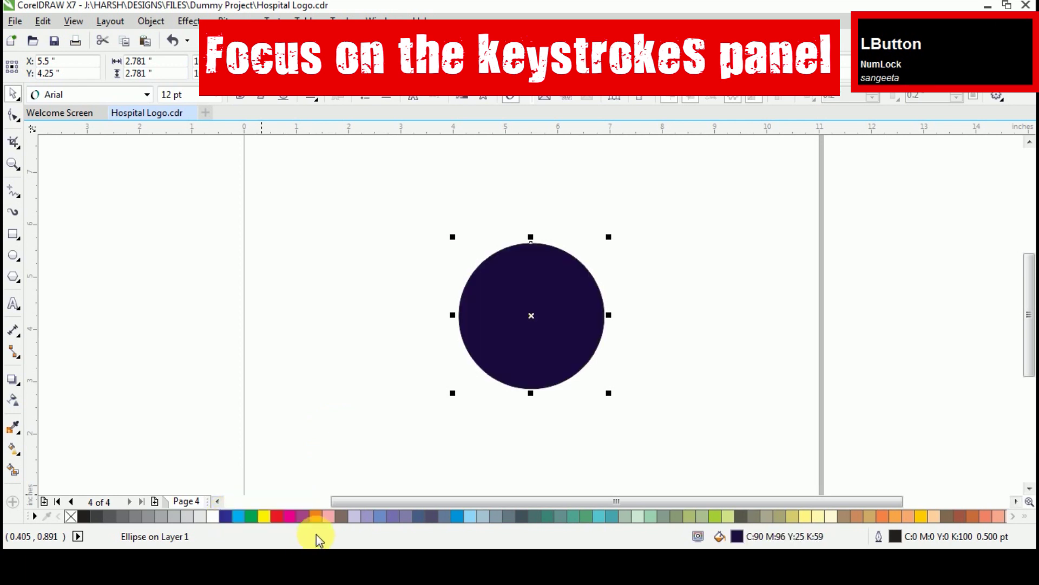
{"action": "right_click", "coordinate": [72, 517]}
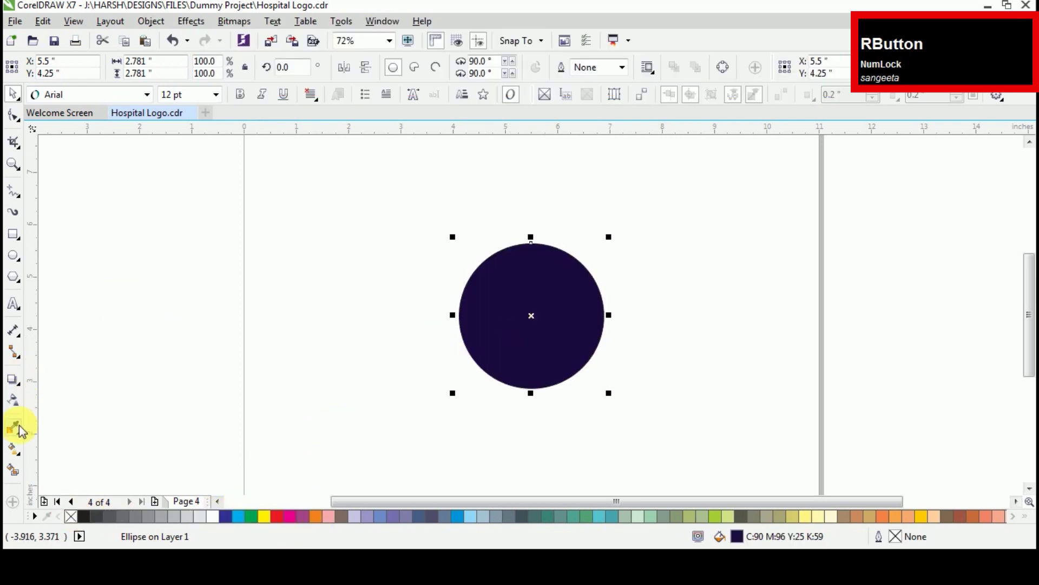
{"action": "left_click", "coordinate": [17, 450]}
{"action": "left_click_drag", "start_coordinate": [544, 265], "coordinate": [543, 260]}
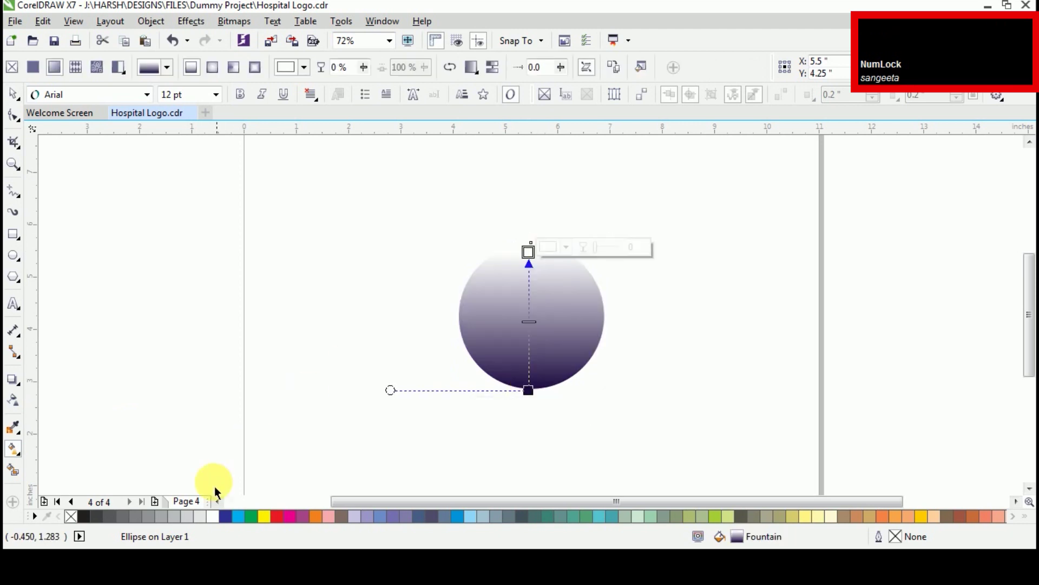
{"action": "left_click", "coordinate": [227, 520]}
{"action": "key", "text": "space"}
{"action": "left_click", "coordinate": [557, 303]}
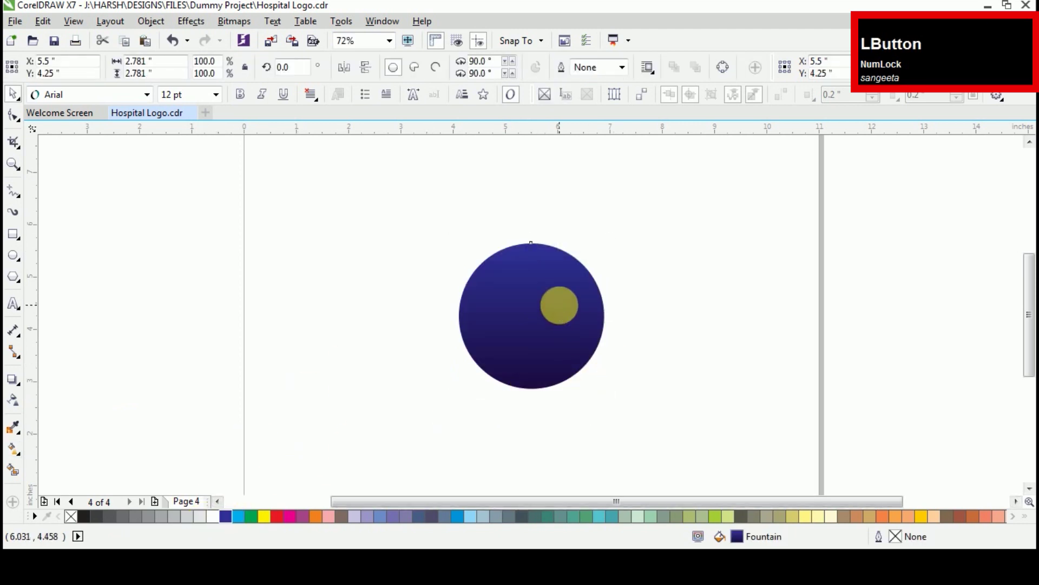
- Create a duplicate of the circle scaled to about 2.525 inches (90.8%), anchored at the original's lower-right corner
{"action": "scroll", "coordinate": [552, 312], "scroll_direction": "up", "scroll_amount": 2}
{"action": "left_click_drag", "start_coordinate": [364, 166], "coordinate": [383, 197]}
{"action": "left_click", "coordinate": [501, 281]}
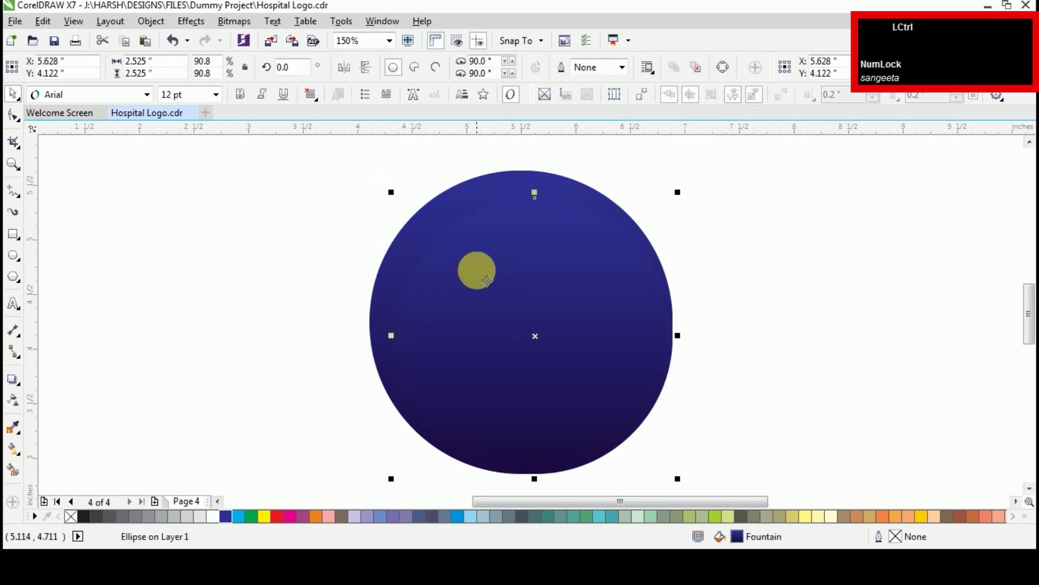
{"action": "right_click", "coordinate": [476, 234]}
{"action": "left_click", "coordinate": [218, 255]}
{"action": "left_click", "coordinate": [406, 261]}
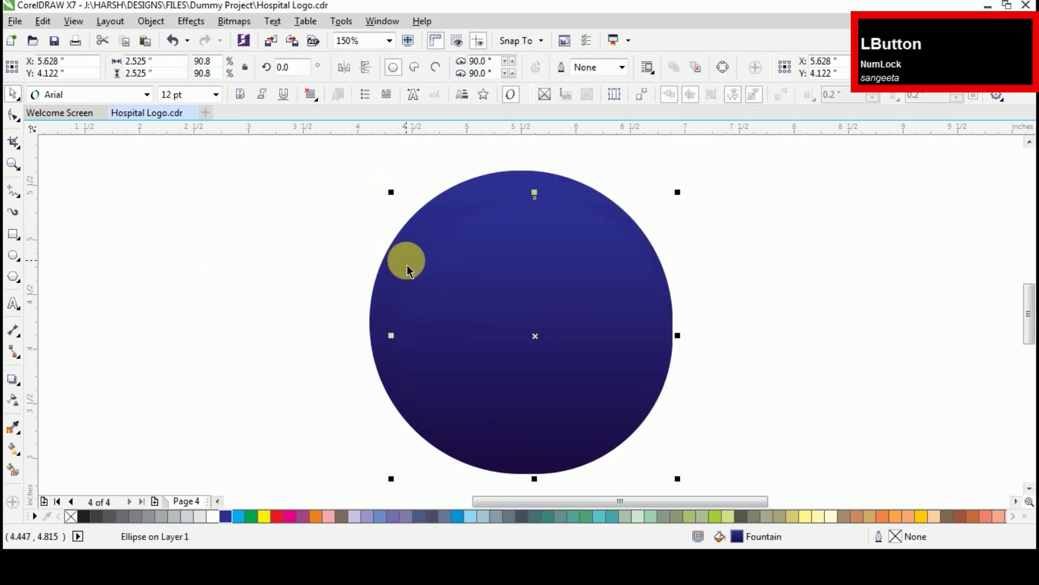
- Give the smaller circle a white 4 pt outline that sits behind the fill and scales with the object
{"action": "right_click", "coordinate": [212, 517]}
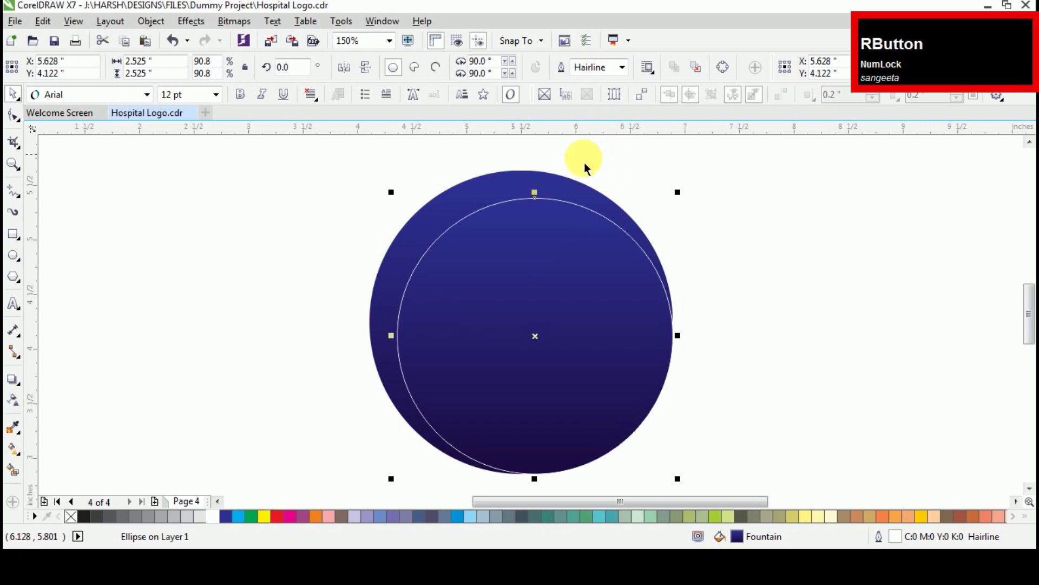
{"action": "key", "text": "F12"}
{"action": "left_click", "coordinate": [421, 181]}
{"action": "left_click", "coordinate": [388, 291]}
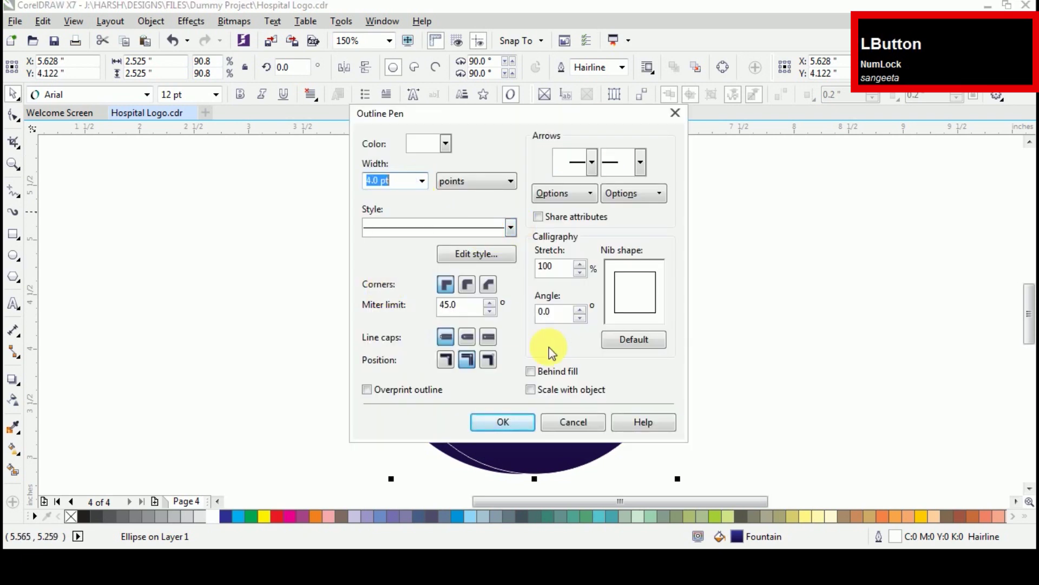
{"action": "left_click", "coordinate": [515, 427]}
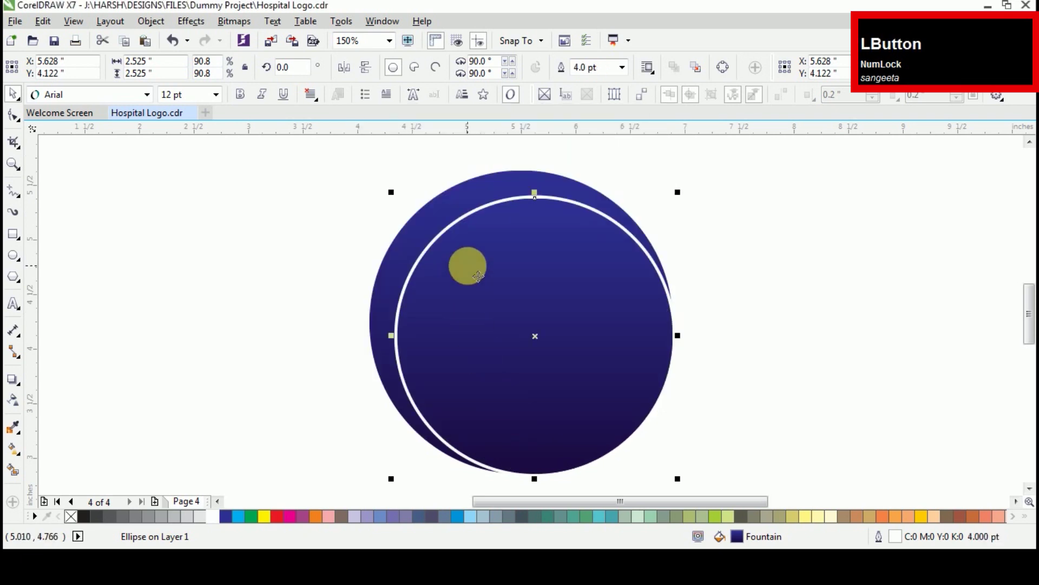
- Increase the smaller circle's white outline width to 10 pt, and finally to 15 pt
{"action": "key", "text": "F12"}
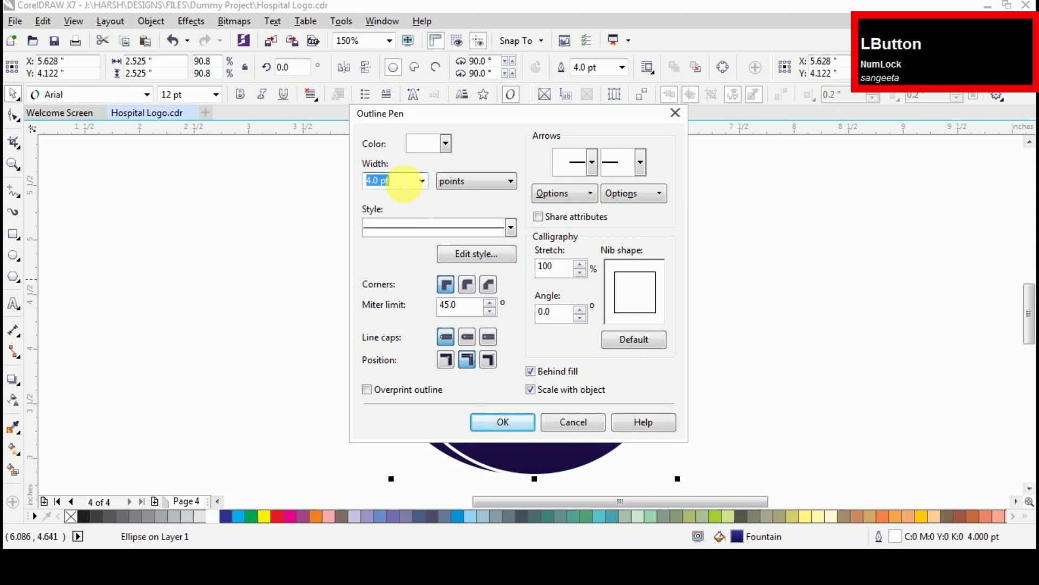
{"action": "key", "text": "Return"}
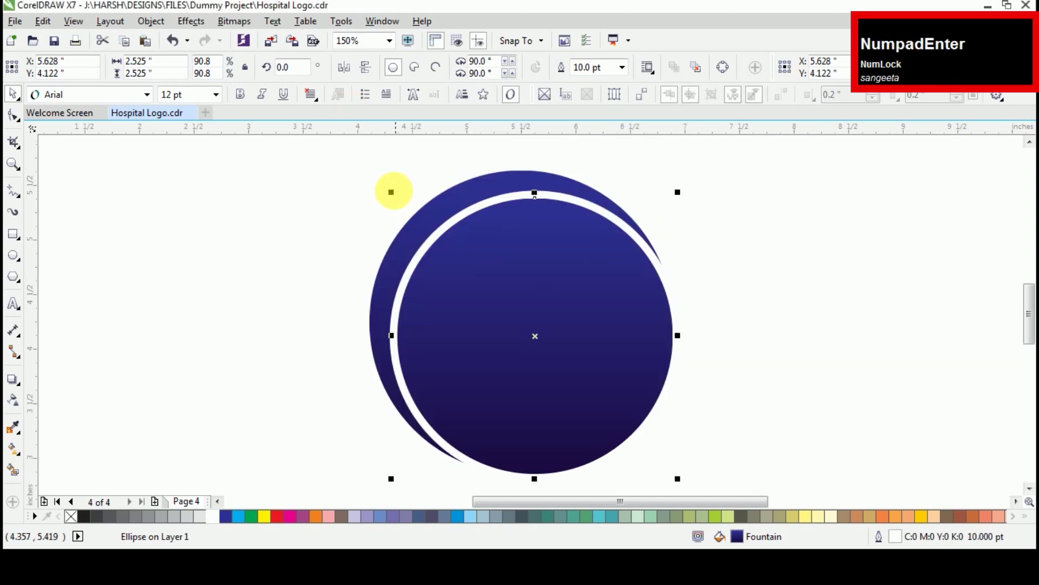
{"action": "key", "text": "F12"}
{"action": "type", "text": "15"}
{"action": "key", "text": "Return"}
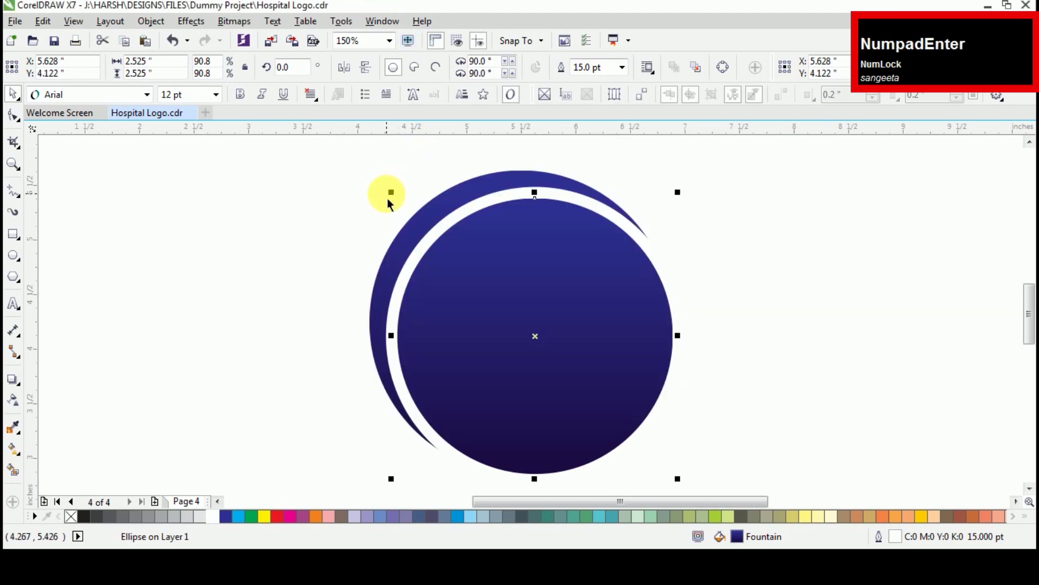
- Create a third, smaller duplicate of the outlined circle, about 2.289 inches wide, anchored at its lower-right corner
{"action": "left_click_drag", "start_coordinate": [401, 208], "coordinate": [410, 230]}
{"action": "left_click", "coordinate": [222, 295]}
{"action": "left_click", "coordinate": [447, 320]}
{"action": "left_click_drag", "start_coordinate": [432, 241], "coordinate": [376, 273]}
{"action": "left_click", "coordinate": [268, 313]}
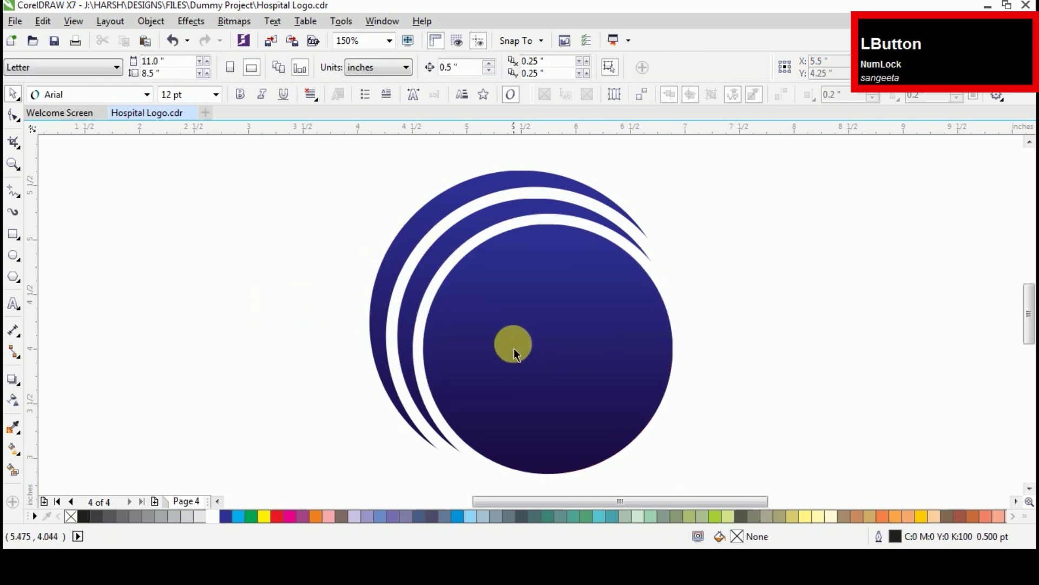
- Shrink the middle and innermost circles slightly toward their lower-right corners to adjust the crescent spacing
{"action": "left_click", "coordinate": [460, 225]}
{"action": "left_click_drag", "start_coordinate": [397, 204], "coordinate": [422, 223]}
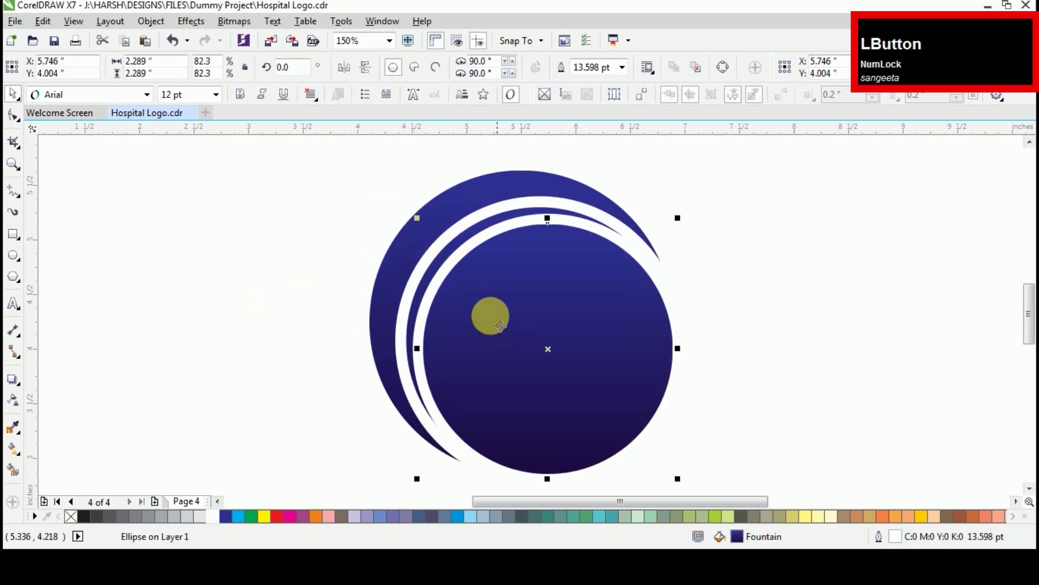
{"action": "left_click", "coordinate": [357, 294]}
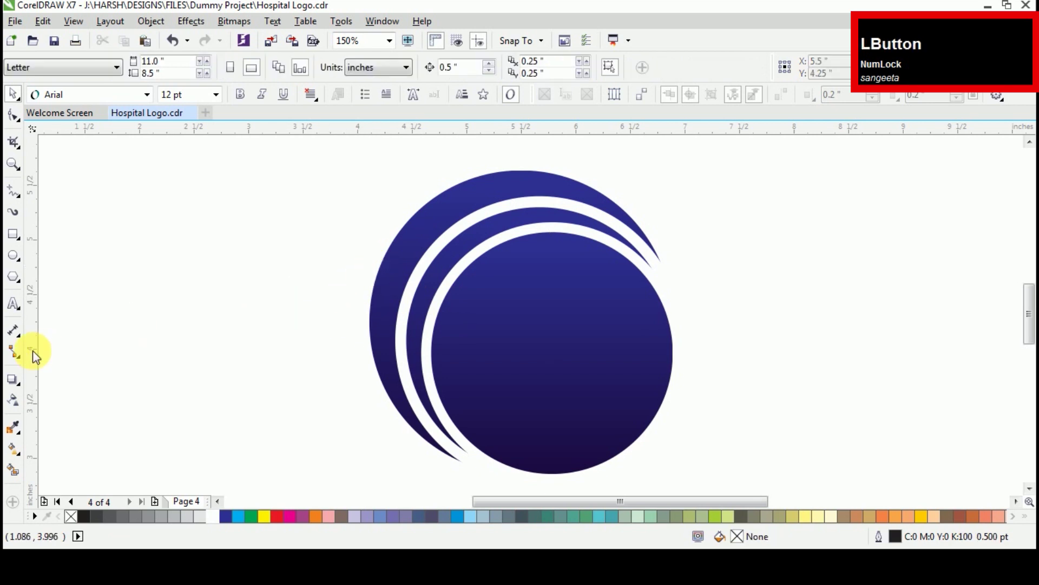
- Select all three circles and convert their outlines to objects
{"action": "left_click", "coordinate": [10, 475]}
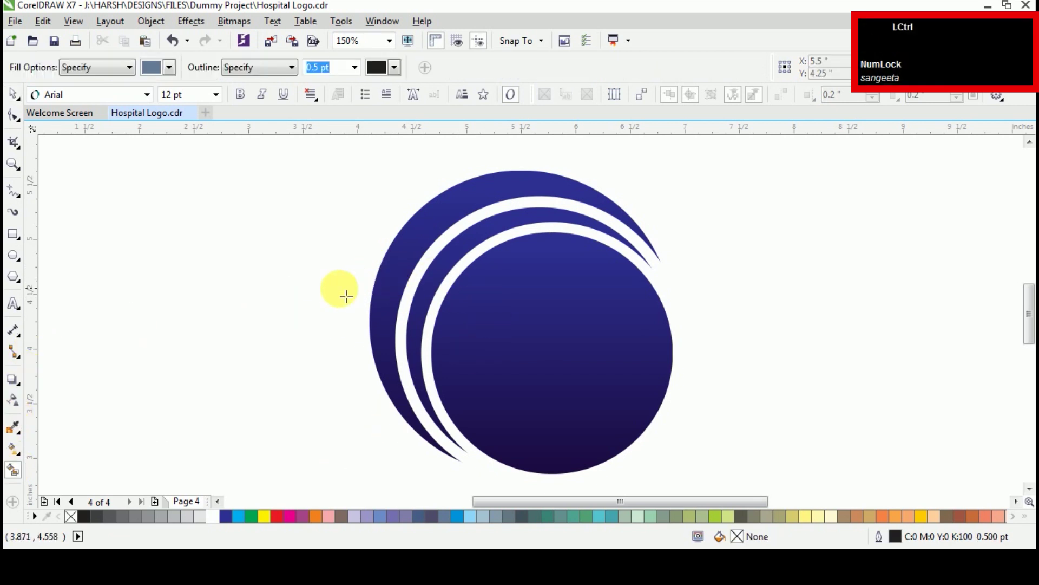
{"action": "key", "text": "space"}
{"action": "left_click", "coordinate": [485, 244]}
{"action": "scroll", "coordinate": [485, 245], "scroll_direction": "down", "scroll_amount": 2}
{"action": "left_click_drag", "start_coordinate": [364, 181], "coordinate": [584, 357]}
{"action": "left_click_drag", "start_coordinate": [540, 329], "coordinate": [622, 401]}
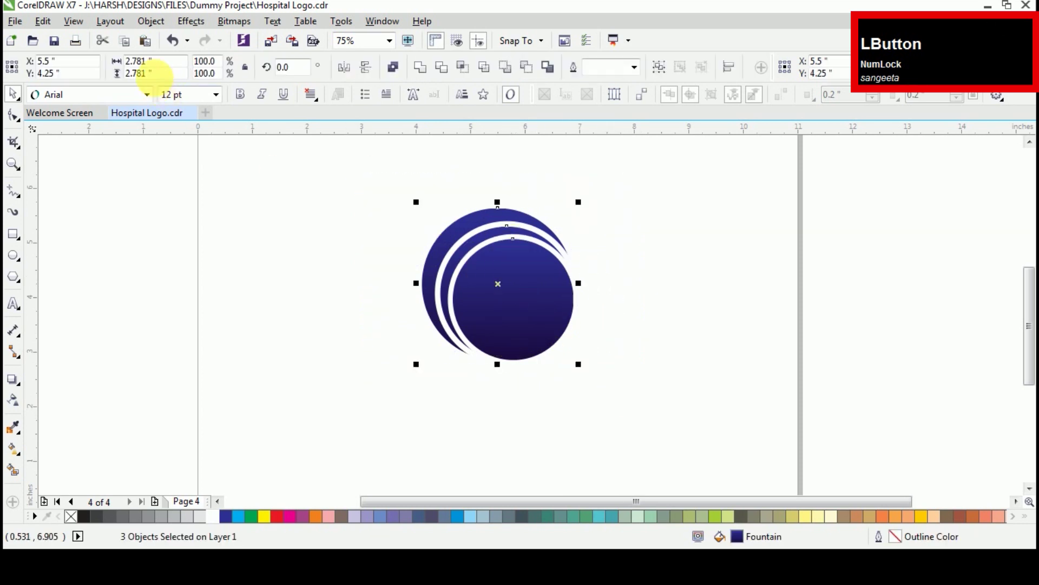
{"action": "left_click", "coordinate": [76, 21]}
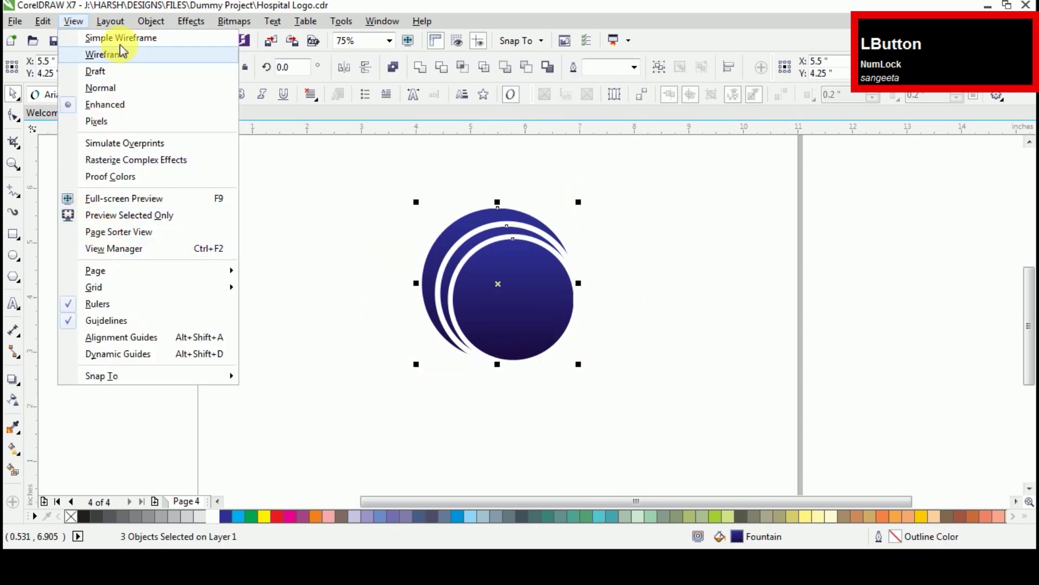
{"action": "left_click", "coordinate": [147, 22]}
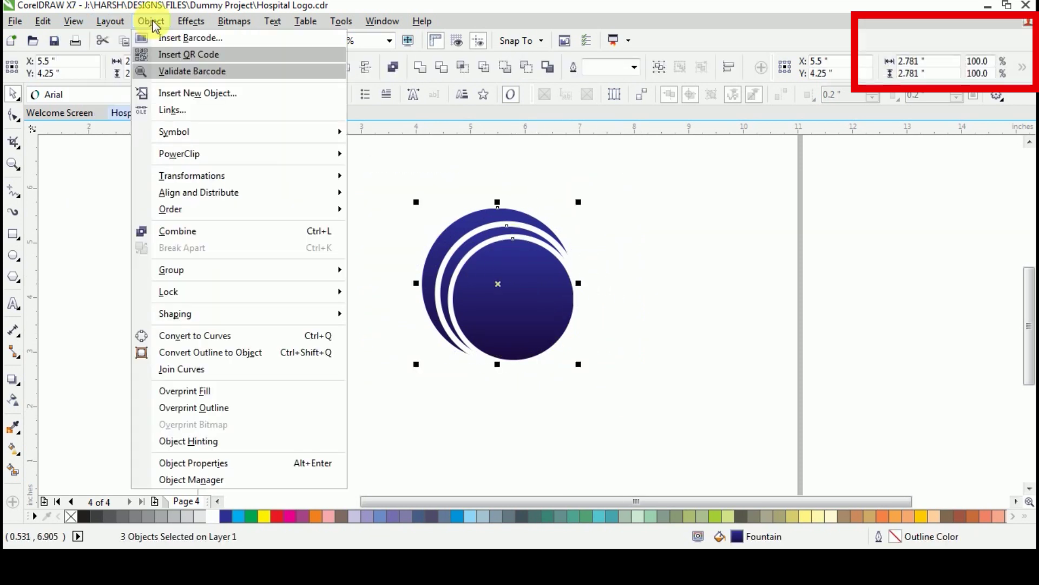
{"action": "left_click", "coordinate": [193, 357]}
{"action": "left_click", "coordinate": [543, 271]}
{"action": "left_click", "coordinate": [461, 239]}
{"action": "left_click", "coordinate": [346, 292]}
- Use Smart Fill to create separate shapes from the outer crescent, the middle crescent and the inner circle
{"action": "key", "text": "F4"}
{"action": "left_click", "coordinate": [13, 470]}
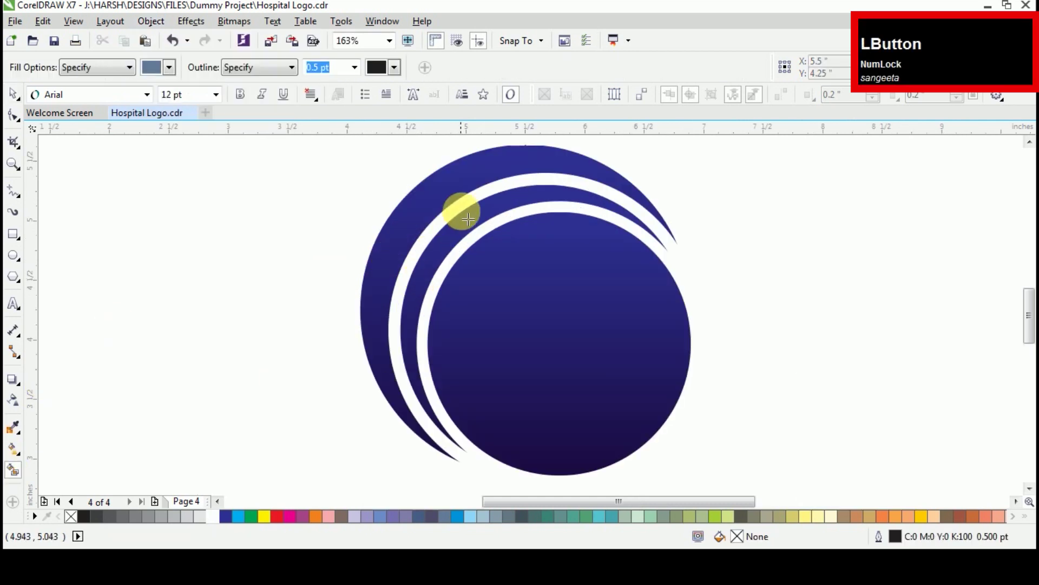
{"action": "left_click", "coordinate": [460, 174]}
{"action": "left_click", "coordinate": [482, 211]}
{"action": "key", "text": "space"}
{"action": "left_click", "coordinate": [320, 353]}
{"action": "key", "text": "space"}
{"action": "left_click", "coordinate": [515, 318]}
{"action": "key", "text": "space"}
{"action": "left_click", "coordinate": [331, 348]}
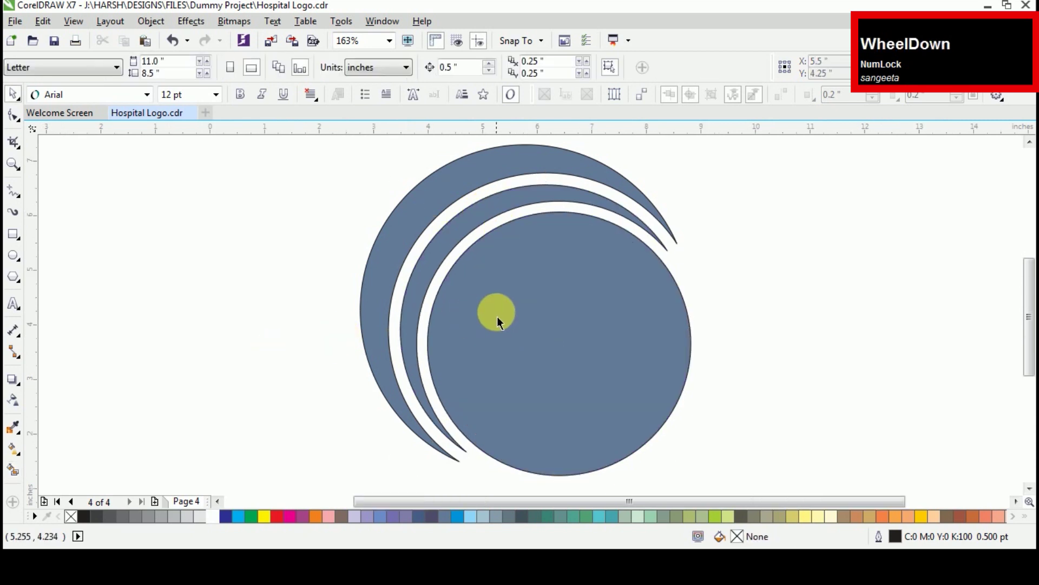
- Set the nudge distance to 2 inches and move the smart-filled shapes 4 inches left, away from the original circles
{"action": "scroll", "coordinate": [497, 317], "scroll_direction": "down", "scroll_amount": 3}
{"action": "left_click", "coordinate": [468, 119]}
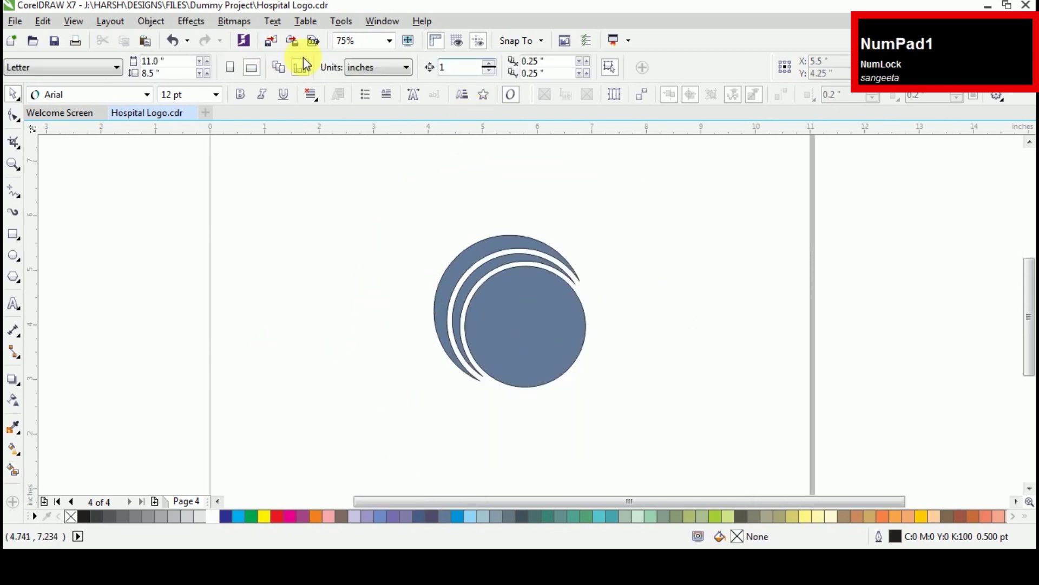
{"action": "left_click", "coordinate": [498, 255]}
{"action": "key", "text": "Left"}
{"action": "key", "text": "Left"}
{"action": "key", "text": "Left"}
{"action": "key", "text": "Left"}
{"action": "key", "text": "Left"}
{"action": "key", "text": "Left"}
{"action": "key", "text": "Left"}
{"action": "key", "text": "Left"}
{"action": "key", "text": "Left"}
{"action": "key", "text": "Left"}
{"action": "key", "text": "Left"}
{"action": "key", "text": "Left"}
{"action": "key", "text": "Left"}
{"action": "key", "text": "Left"}
{"action": "key", "text": "Left"}
{"action": "key", "text": "Left"}
{"action": "key", "text": "Left"}
{"action": "key", "text": "Left"}
{"action": "key", "text": "Left"}
{"action": "key", "text": "Left"}
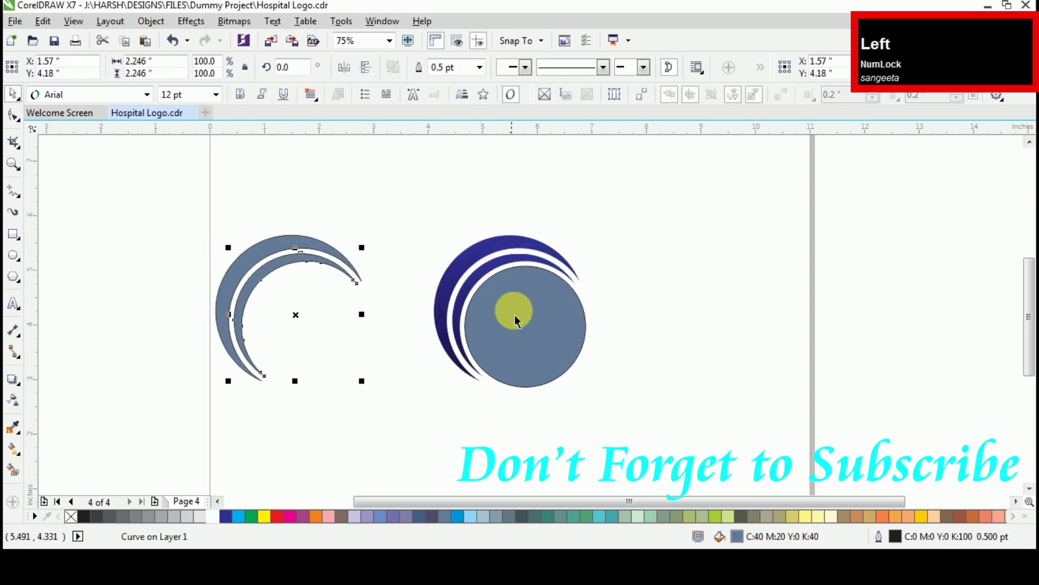
{"action": "left_click", "coordinate": [503, 258]}
- Copy the original circles' fountain fill and outline-free properties onto the separated smart-filled shapes
{"action": "left_click_drag", "start_coordinate": [515, 302], "coordinate": [275, 238]}
{"action": "left_click", "coordinate": [347, 397]}
{"action": "left_click", "coordinate": [301, 292]}
{"action": "left_click", "coordinate": [341, 346]}
{"action": "left_click", "coordinate": [350, 301]}
- Delete the original circles and move the three gradient-filled shapes 4 inches right into their place
{"action": "left_click_drag", "start_coordinate": [617, 200], "coordinate": [408, 426]}
{"action": "key", "text": "Delete"}
{"action": "left_click_drag", "start_coordinate": [171, 440], "coordinate": [171, 439]}
{"action": "key", "text": "Right"}
{"action": "key", "text": "Right"}
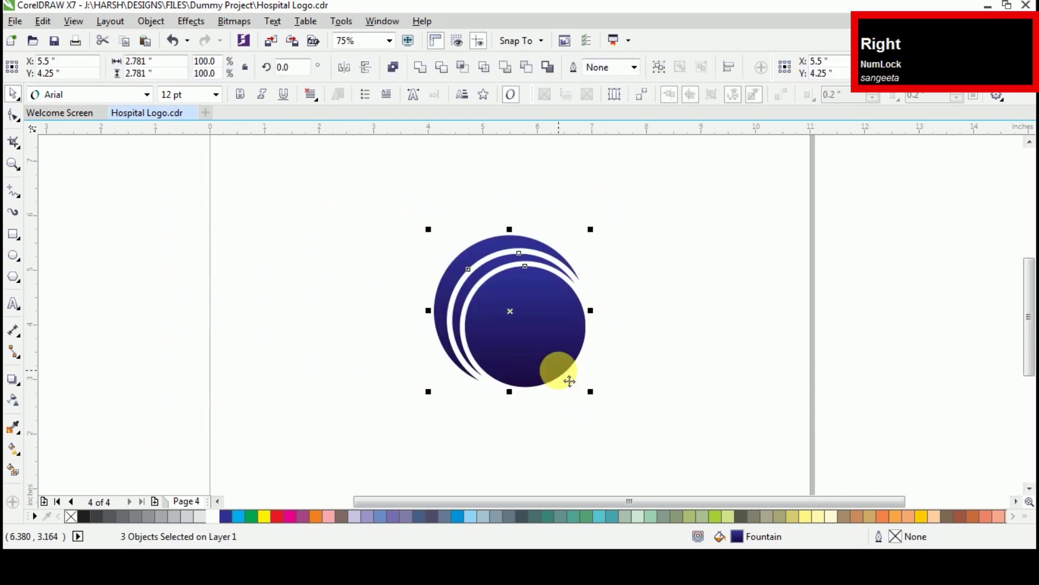
- Deselect the logo shapes and save the document
{"action": "key", "text": "F4"}
{"action": "key", "text": "Escape"}
{"action": "key", "text": "ctrl+s"}
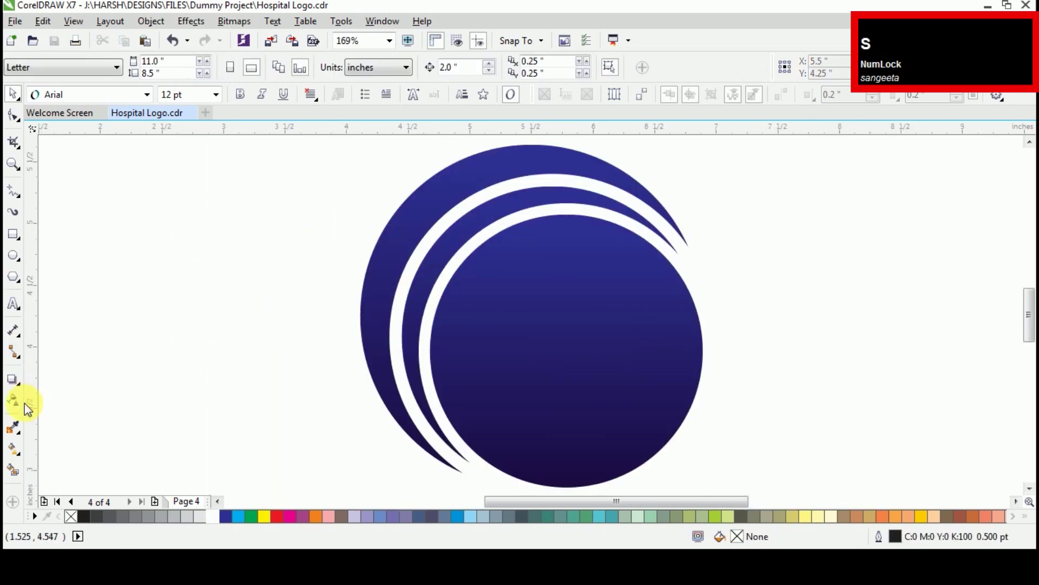
- Add a plus sign in bold Arial, enlarge it to about 195 pt, and place it on the inner circle with a white fill
{"action": "left_click", "coordinate": [22, 309]}
{"action": "left_click", "coordinate": [793, 299]}
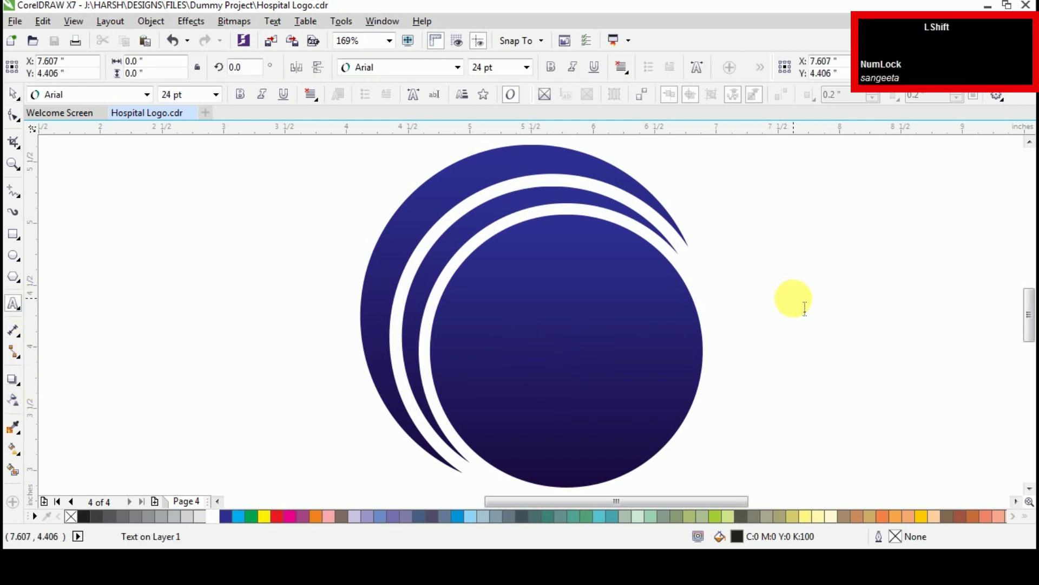
{"action": "key", "text": "ctrl+space"}
{"action": "left_click_drag", "start_coordinate": [817, 297], "coordinate": [893, 434]}
{"action": "left_click_drag", "start_coordinate": [819, 280], "coordinate": [593, 355]}
{"action": "left_click", "coordinate": [211, 517]}
- Align the plus sign's centre horizontally and vertically with the inner circle
{"action": "left_click", "coordinate": [637, 301], "text": "shift"}
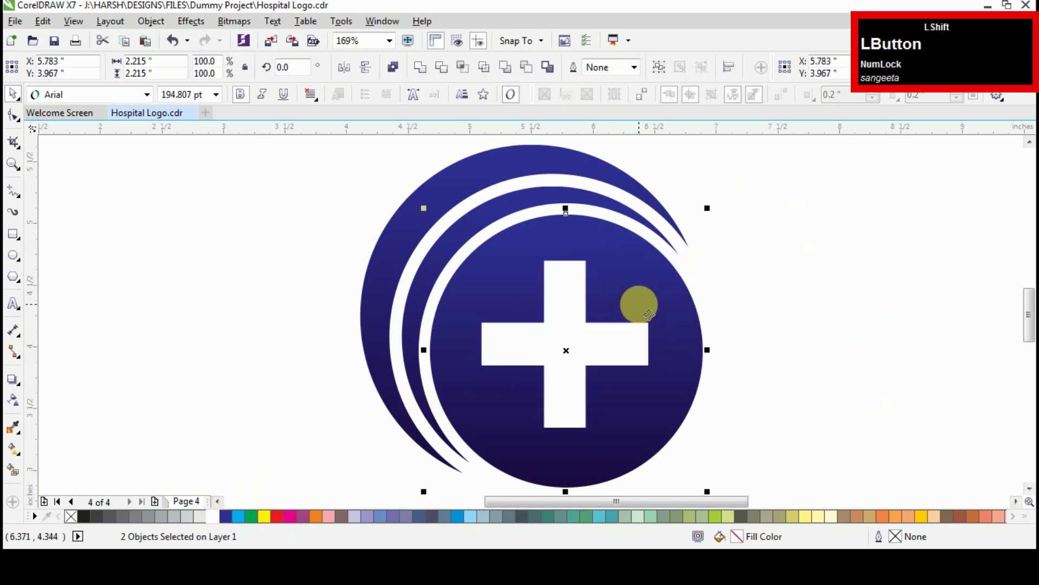
{"action": "key", "text": "e"}
{"action": "key", "text": "c"}
{"action": "left_click", "coordinate": [557, 352]}
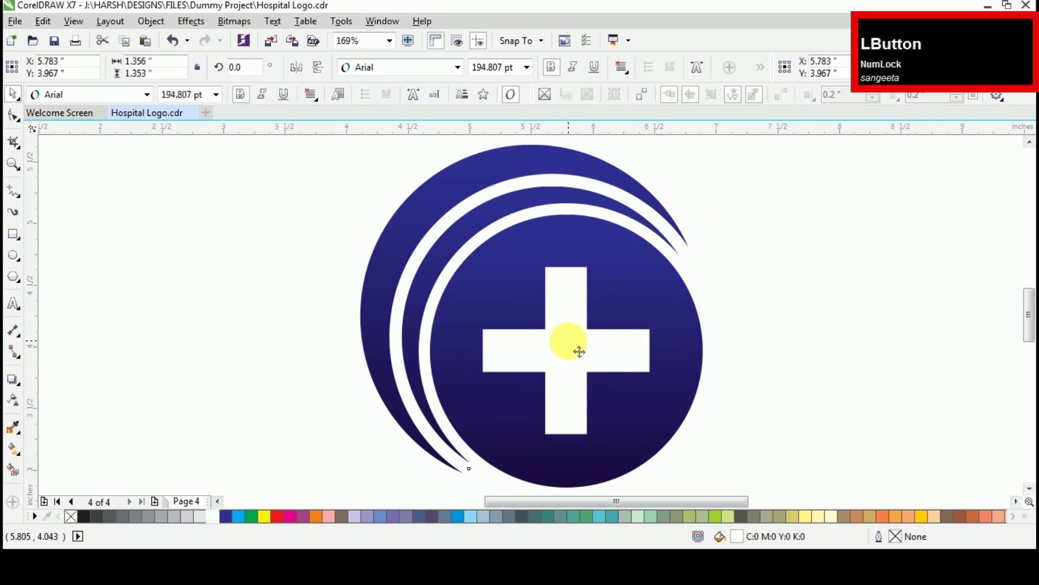
{"action": "left_click", "coordinate": [211, 350]}
- Use Smart Fill to create a new shape from the inner circle's area around the plus sign
{"action": "left_click", "coordinate": [13, 470]}
{"action": "left_click", "coordinate": [489, 285]}
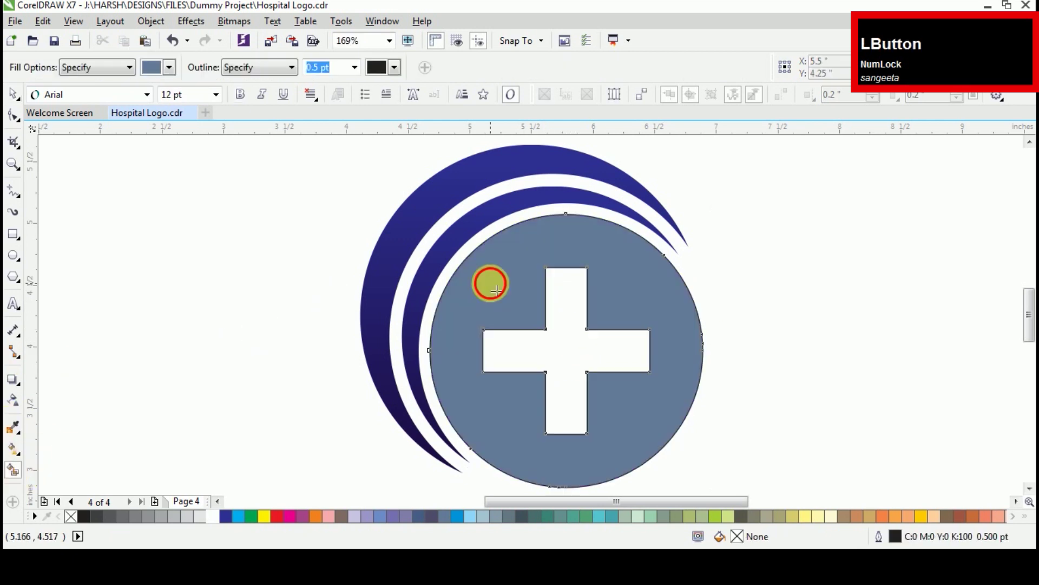
{"action": "key", "text": "space"}
- Move the new cut-out circle 4 inches right and copy the original circle's fountain fill and outline properties onto it
{"action": "scroll", "coordinate": [541, 287], "scroll_direction": "down", "scroll_amount": 4}
{"action": "scroll", "coordinate": [544, 292], "scroll_direction": "up", "scroll_amount": 2}
{"action": "key", "text": "Right"}
{"action": "key", "text": "Right"}
{"action": "key", "text": "Right"}
{"action": "key", "text": "Right"}
{"action": "key", "text": "Right"}
{"action": "key", "text": "Right"}
{"action": "key", "text": "Right"}
{"action": "key", "text": "Right"}
{"action": "key", "text": "Right"}
{"action": "key", "text": "Right"}
{"action": "key", "text": "Right"}
{"action": "key", "text": "Right"}
{"action": "key", "text": "Right"}
{"action": "key", "text": "Right"}
{"action": "key", "text": "Right"}
{"action": "key", "text": "Right"}
{"action": "key", "text": "Right"}
{"action": "key", "text": "Right"}
{"action": "key", "text": "Right"}
{"action": "key", "text": "Right"}
{"action": "left_click_drag", "start_coordinate": [603, 285], "coordinate": [716, 295]}
{"action": "left_click", "coordinate": [758, 375]}
- Delete the white plus sign text and the original inner circle beneath it
{"action": "left_click", "coordinate": [544, 305]}
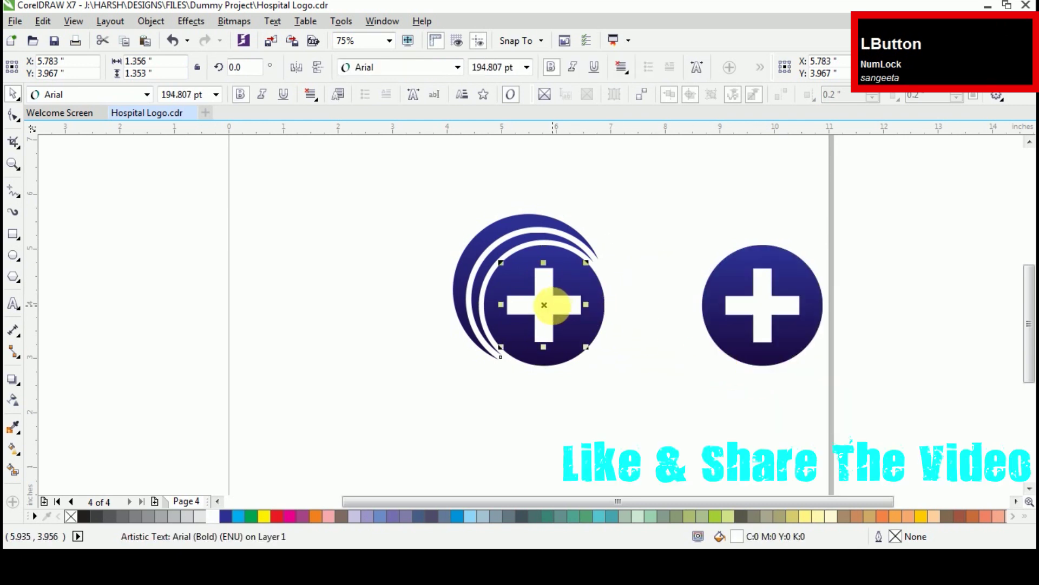
{"action": "key", "text": "Delete"}
{"action": "left_click", "coordinate": [563, 298]}
{"action": "key", "text": "Delete"}
- Move the gradient circle with the plus cut-out back into its place inside the crescents
{"action": "left_click", "coordinate": [707, 308]}
{"action": "left_click_drag", "start_coordinate": [708, 308], "coordinate": [489, 308]}
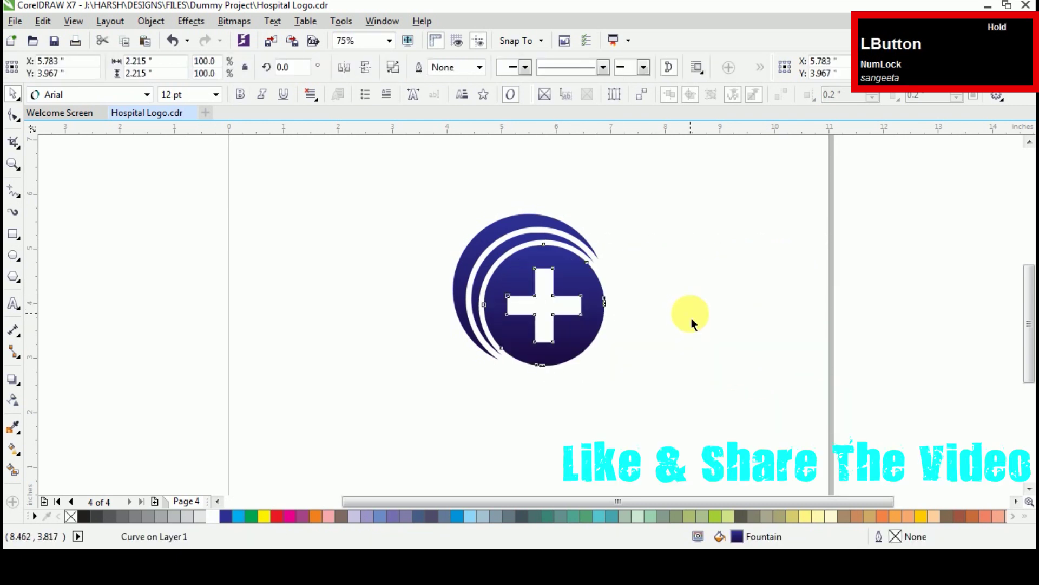
{"action": "left_click", "coordinate": [689, 311]}
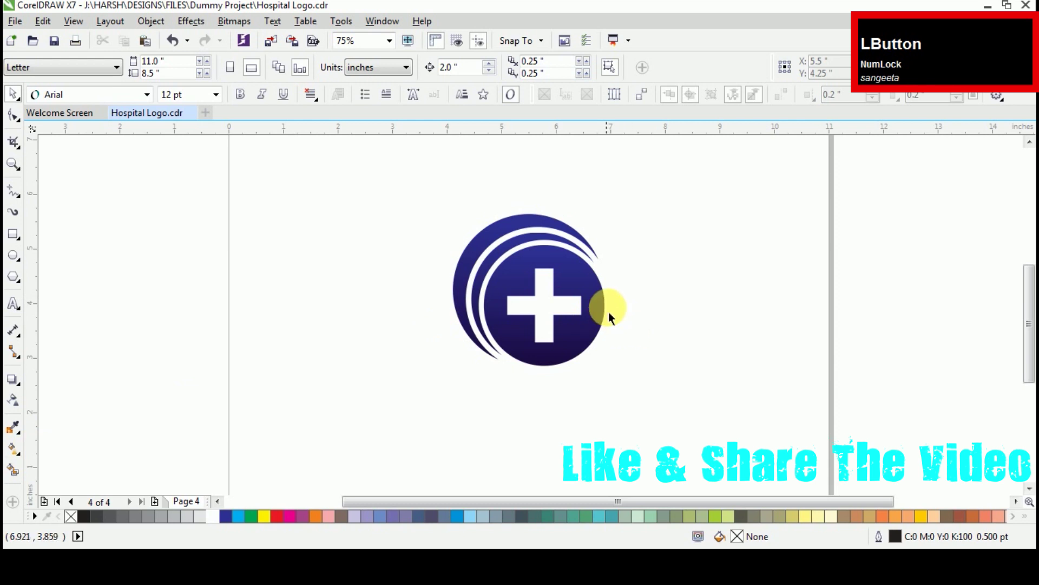
- Try a rectangle about 2.277 by 0.461 inches overlapping the inner circle's edge, and undo it
{"action": "key", "text": "F6"}
{"action": "mouse_move", "coordinate": [669, 279]}
{"action": "left_mouse_down"}
{"action": "mouse_move", "coordinate": [556, 315]}
{"action": "mouse_move", "coordinate": [543, 305]}
{"action": "left_mouse_up"}
{"action": "key", "text": "space"}
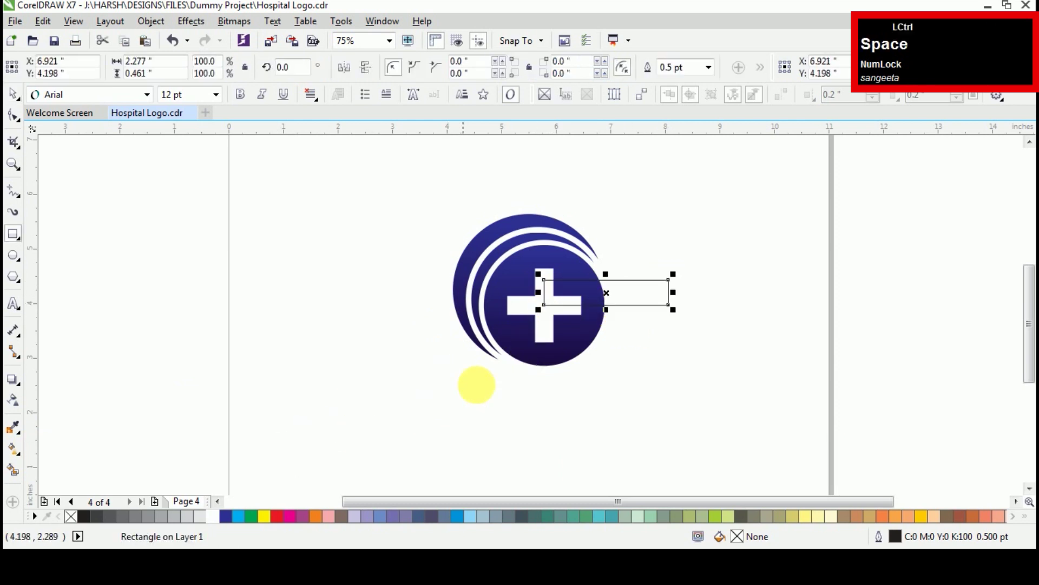
{"action": "scroll", "coordinate": [569, 309], "scroll_direction": "up", "scroll_amount": 2}
{"action": "key", "text": "ctrl+z"}
{"action": "scroll", "coordinate": [606, 341], "scroll_direction": "down", "scroll_amount": 2}
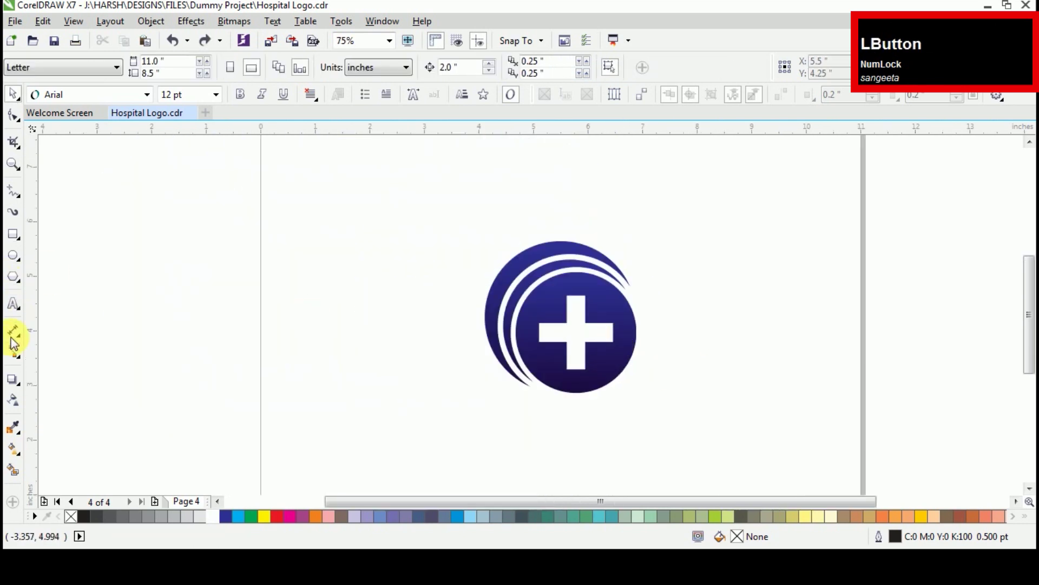
- Add the artistic text NEWLIFE and HOSPITAL on two lines below the symbol and break the lines apart into separate objects
{"action": "left_click", "coordinate": [15, 303]}
{"action": "scroll", "coordinate": [559, 437], "scroll_direction": "up", "scroll_amount": 2}
{"action": "left_click", "coordinate": [430, 412]}
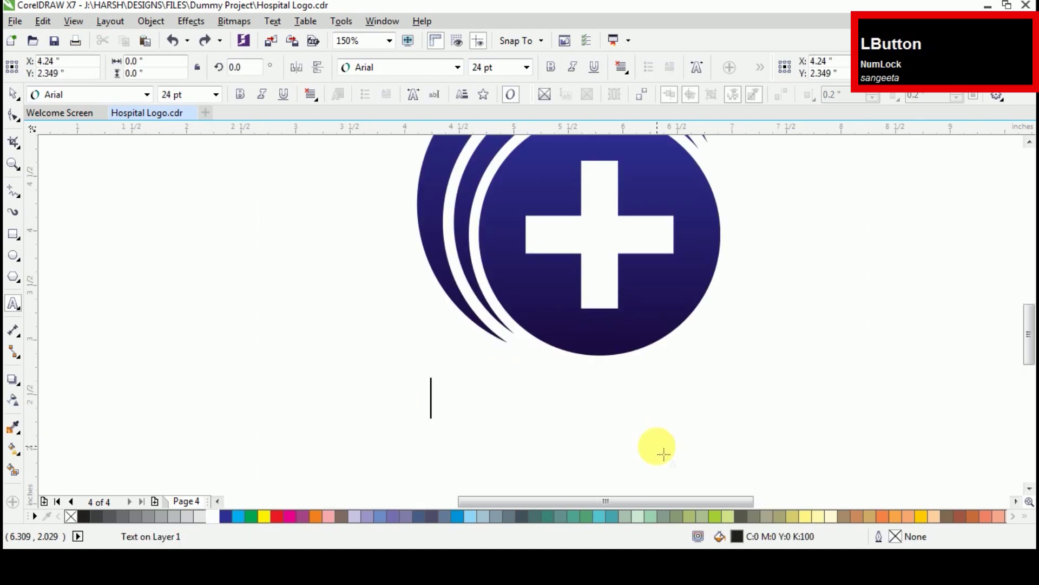
{"action": "type", "text": "NEWLIFE"}
{"action": "key", "text": "Return"}
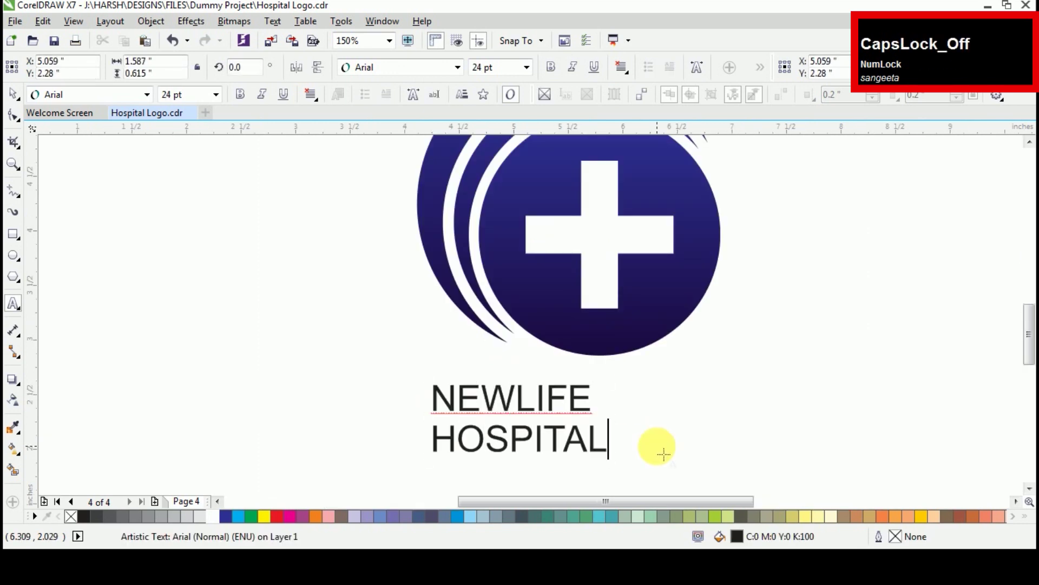
{"action": "key", "text": "ctrl+space"}
{"action": "left_click", "coordinate": [160, 24]}
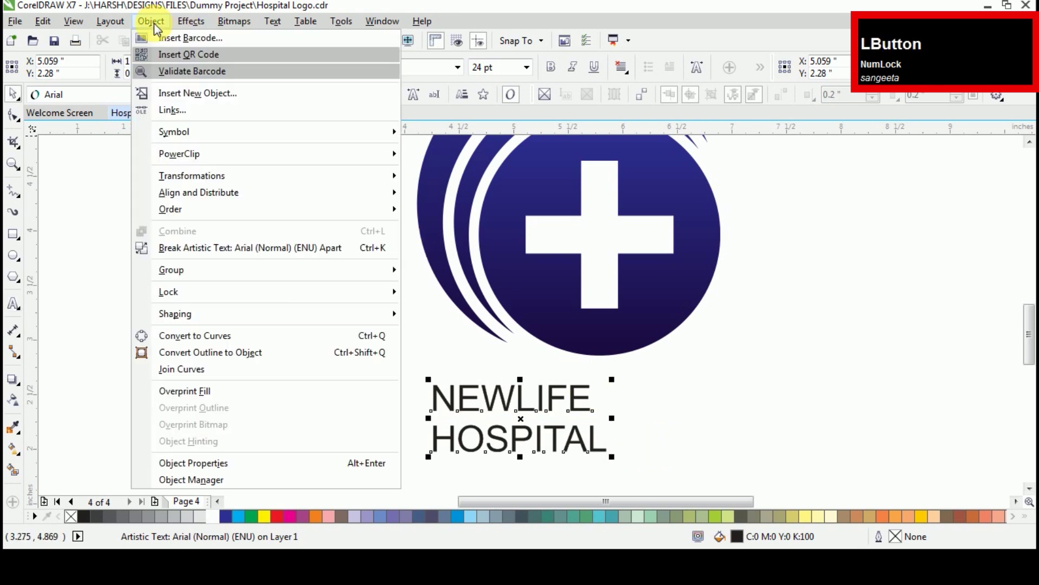
{"action": "left_click", "coordinate": [162, 241]}
- Set the NEWLIFE text in Incised901 Bd BT and enlarge it to 48 pt
{"action": "left_click", "coordinate": [372, 67]}
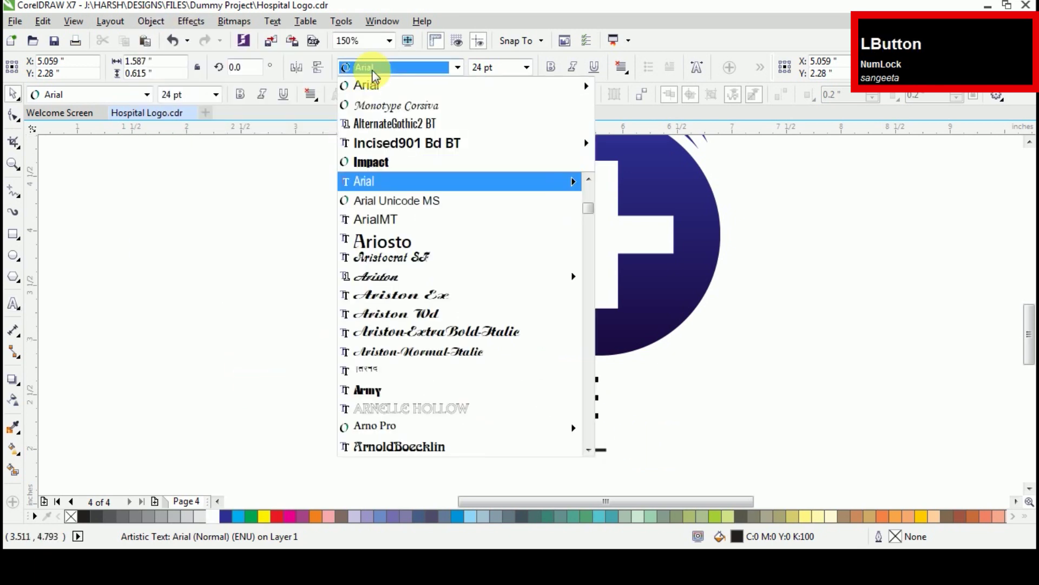
{"action": "left_click", "coordinate": [381, 143]}
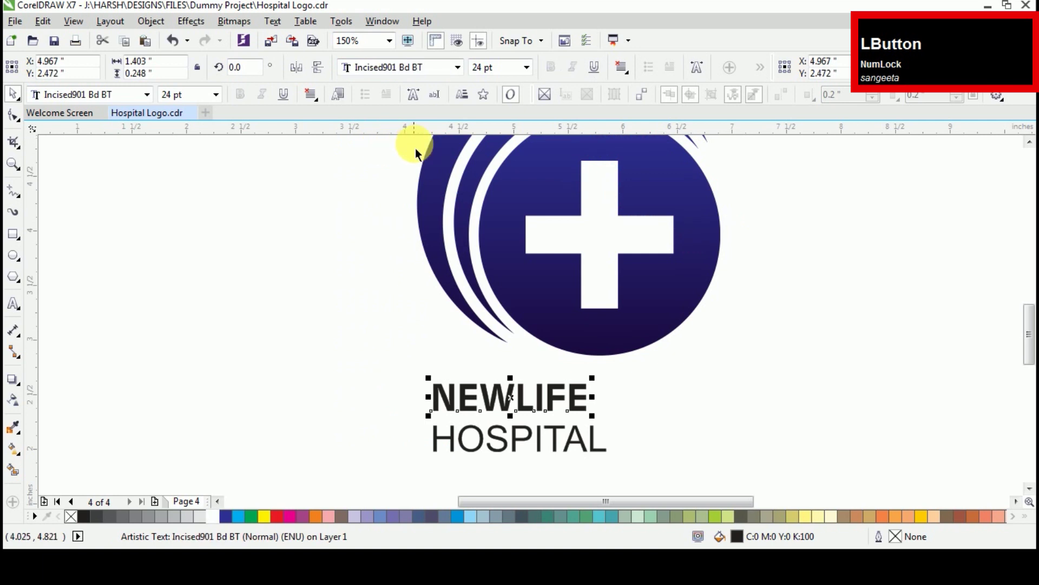
{"action": "key", "text": "ctrl+KP_6"}
{"action": "key", "text": "ctrl+KP_6"}
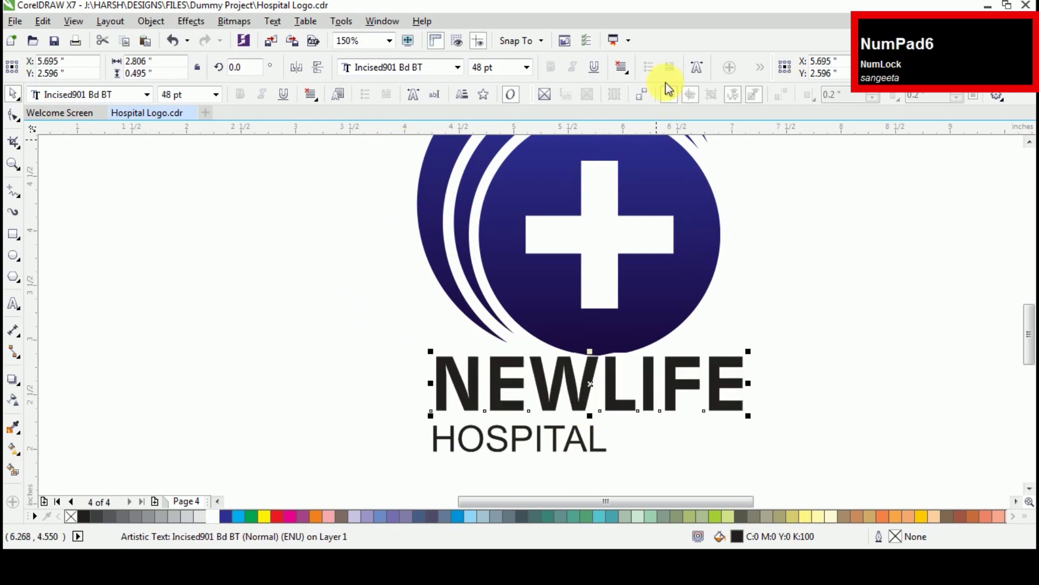
- Insert a space between NEW and LIFE and break the text apart into separate words
{"action": "key", "text": "space"}
{"action": "left_click", "coordinate": [601, 382]}
{"action": "key", "text": "ctrl+space"}
{"action": "left_click", "coordinate": [150, 21]}
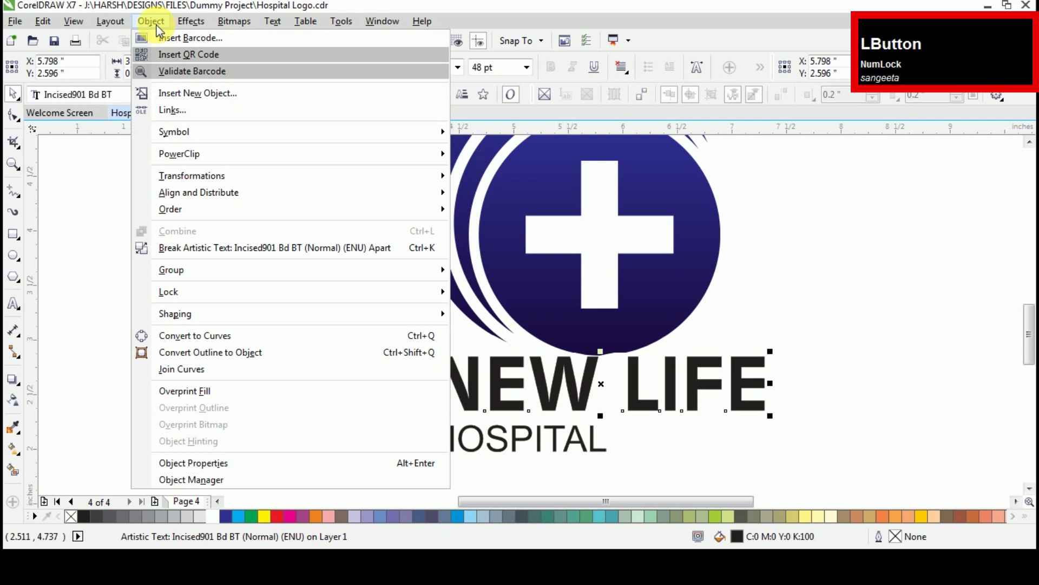
{"action": "left_click", "coordinate": [200, 250]}
- Align the HOSPITAL text to the right edge of LIFE
{"action": "left_click_drag", "start_coordinate": [285, 391], "coordinate": [524, 397]}
{"action": "left_click", "coordinate": [543, 440]}
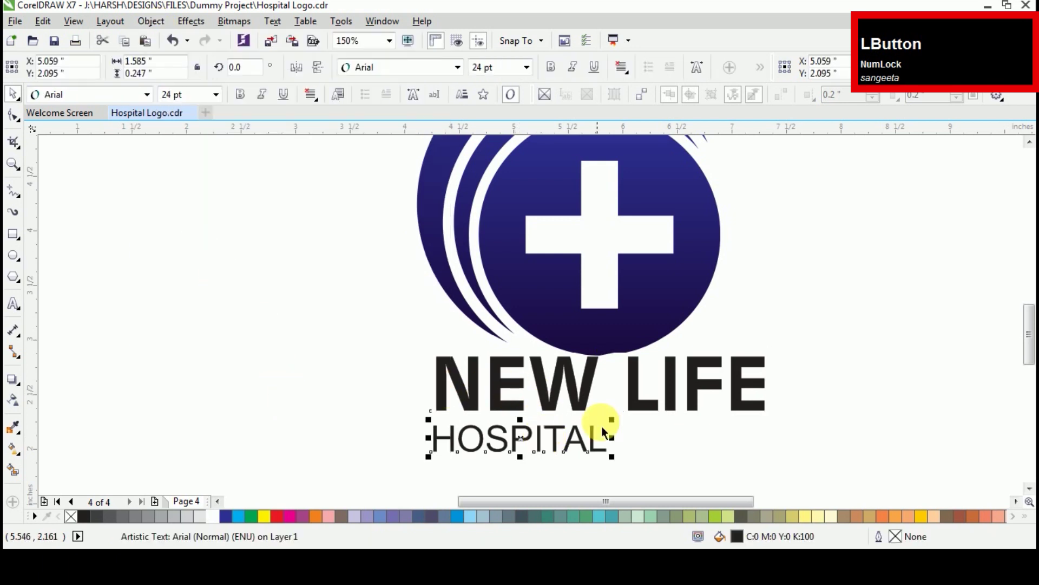
{"action": "key", "text": "r"}
- Stretch NEW to about 0.766 inches tall and shift it slightly down and left beside HOSPITAL
{"action": "left_click", "coordinate": [563, 400]}
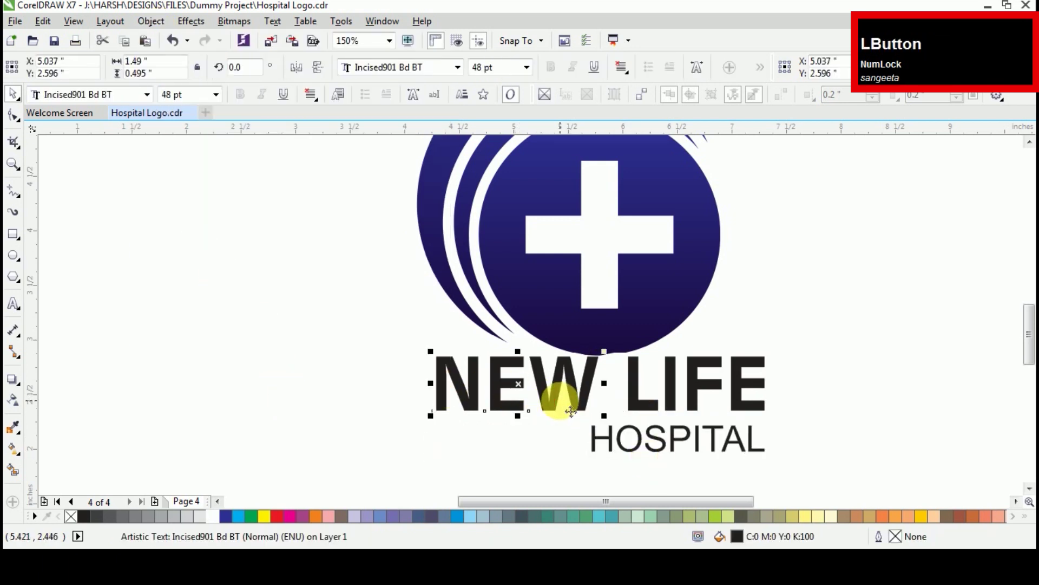
{"action": "left_click_drag", "start_coordinate": [516, 425], "coordinate": [523, 466]}
{"action": "left_click_drag", "start_coordinate": [520, 422], "coordinate": [510, 419]}
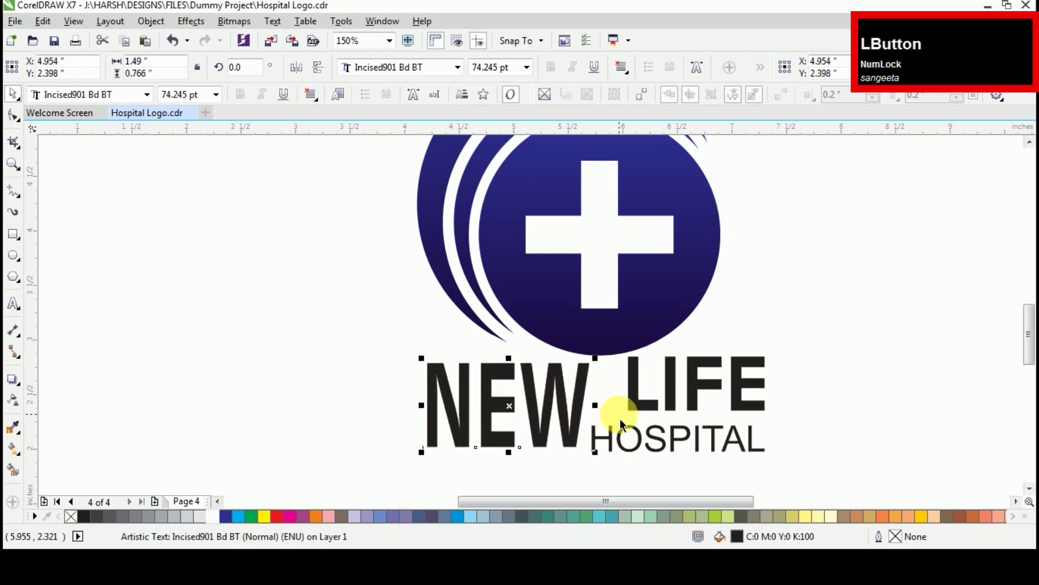
- Align the top of LIFE with NEW and move LIFE closer to NEW
{"action": "left_click", "coordinate": [636, 404], "text": "shift"}
{"action": "left_click", "coordinate": [758, 313]}
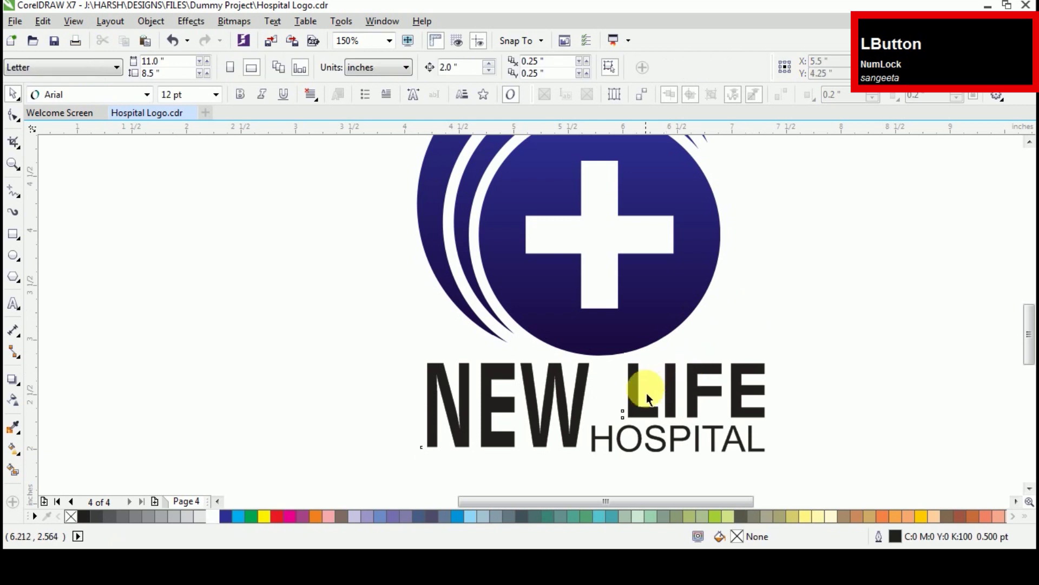
{"action": "left_click", "coordinate": [646, 396]}
{"action": "left_click_drag", "start_coordinate": [644, 401], "coordinate": [627, 407]}
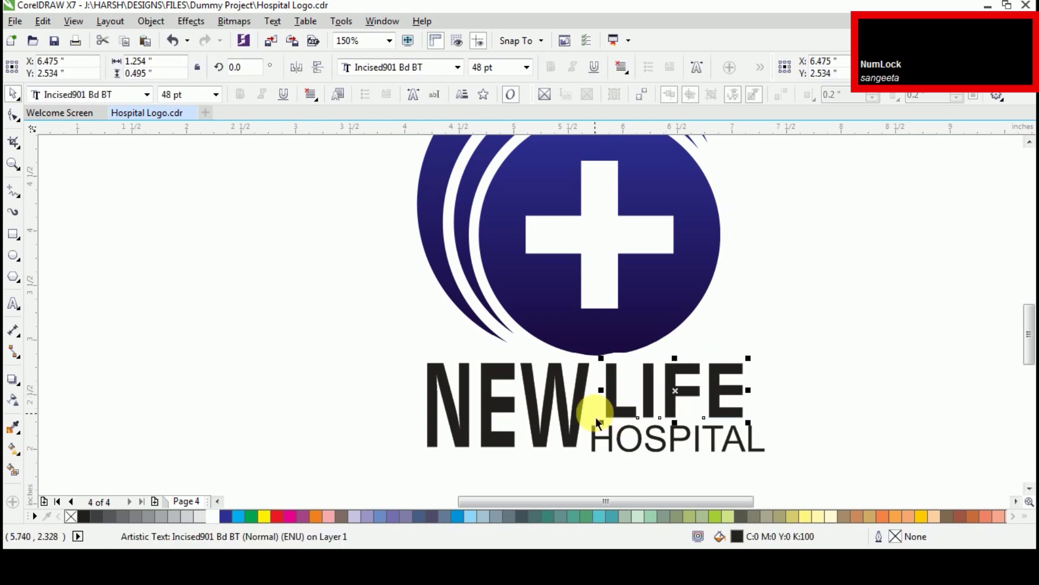
- Convert LIFE to curves and draw a rectangle about 1.44 by 0.569 inches around it
{"action": "right_click", "coordinate": [609, 386]}
{"action": "left_click", "coordinate": [662, 124]}
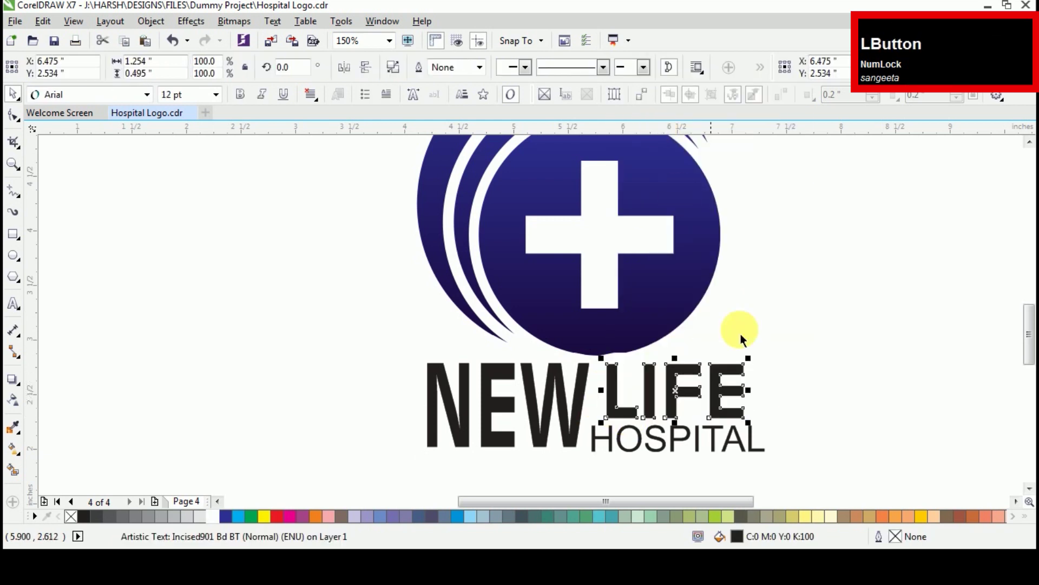
{"action": "scroll", "coordinate": [627, 387], "scroll_direction": "up", "scroll_amount": 2}
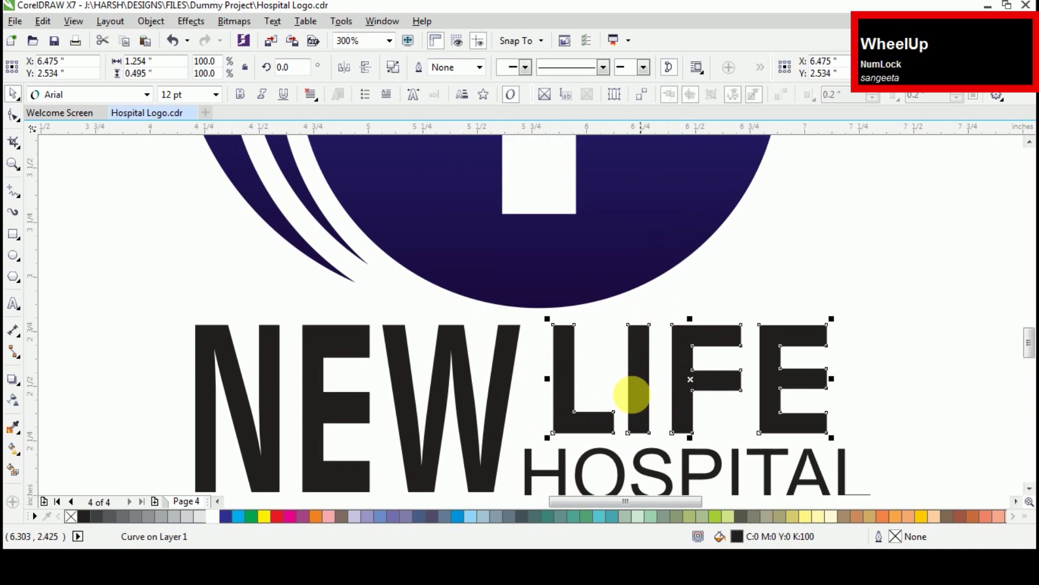
{"action": "left_click", "coordinate": [11, 238]}
{"action": "left_click_drag", "start_coordinate": [553, 325], "coordinate": [878, 418]}
{"action": "left_click", "coordinate": [464, 375]}
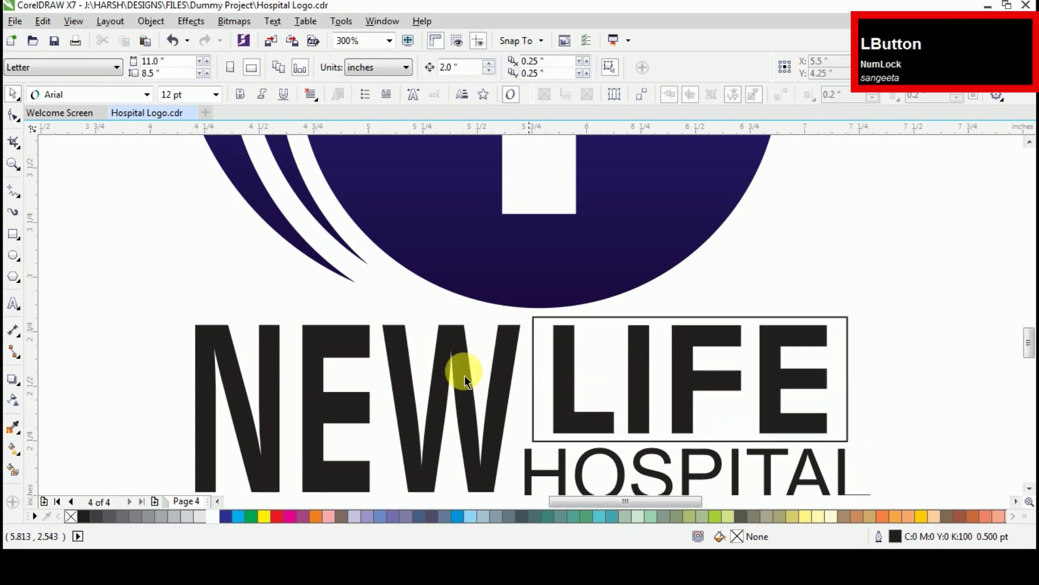
- Smart-fill the rectangle area around the LIFE letters and nudge the resulting shape 2 inches right
{"action": "left_click", "coordinate": [19, 463]}
{"action": "left_click", "coordinate": [608, 355]}
{"action": "key", "text": "space"}
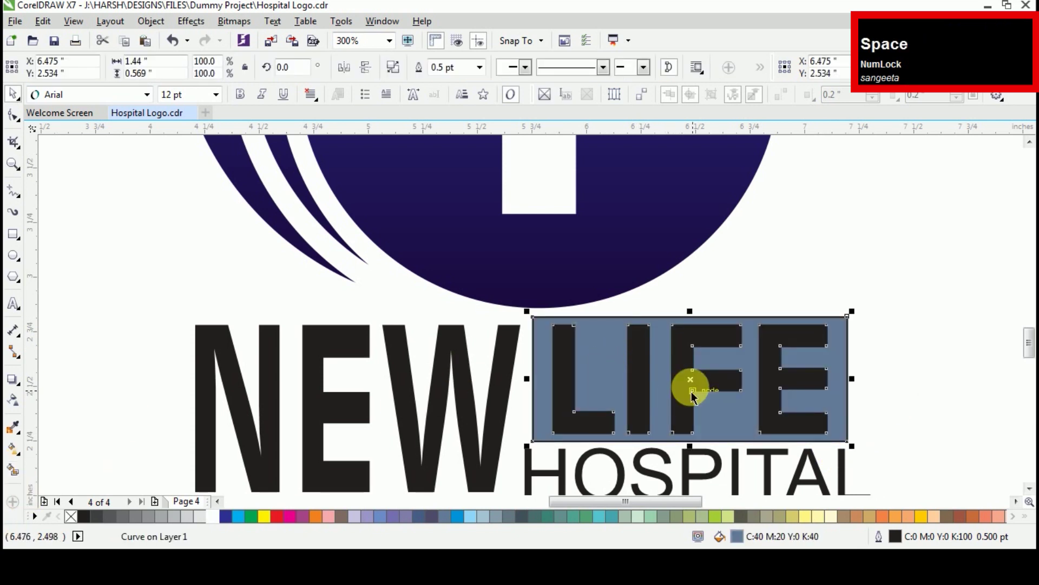
{"action": "key", "text": "Right"}
- Delete the original LIFE letters and rectangle, and nudge the cut-out shape 2 inches back beside NEW
{"action": "left_click", "coordinate": [697, 372]}
{"action": "key", "text": "Delete"}
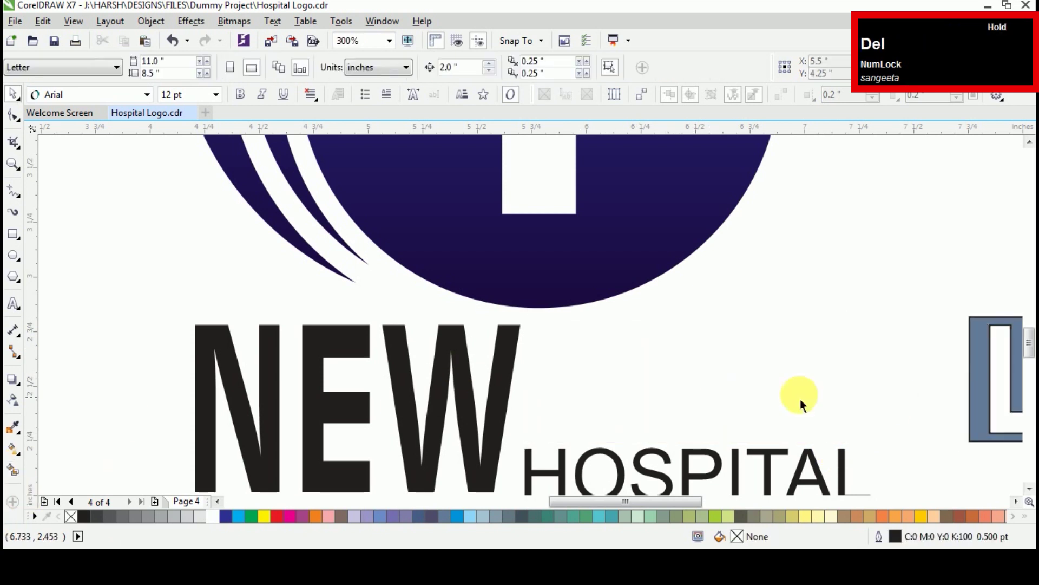
{"action": "left_click", "coordinate": [974, 406]}
{"action": "key", "text": "Left"}
- Change the font of the HOSPITAL text to AlternateGothic2 BT
{"action": "left_click", "coordinate": [639, 469]}
{"action": "left_click", "coordinate": [379, 67]}
{"action": "mouse_move", "coordinate": [384, 105]}
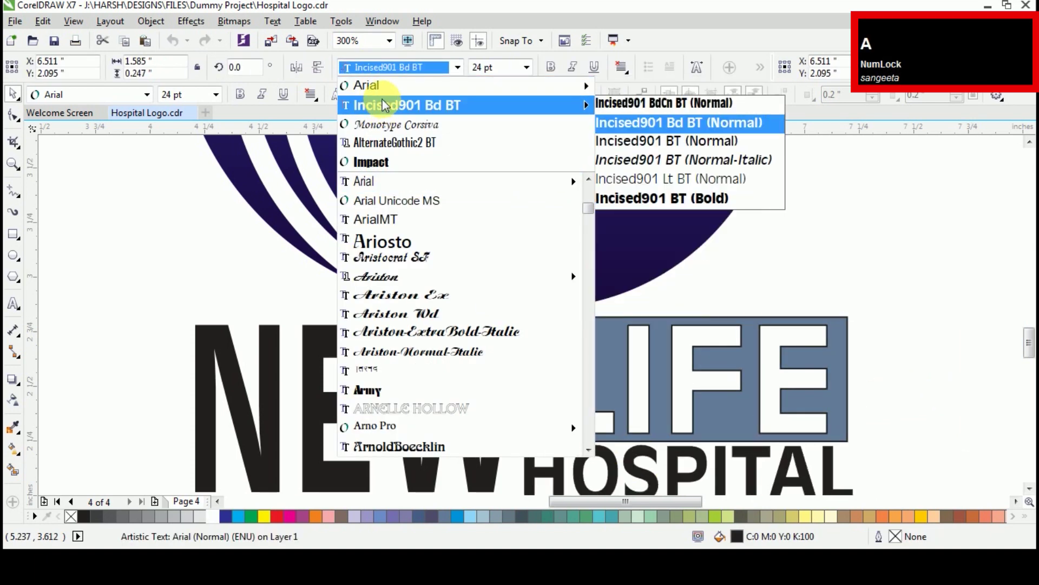
{"action": "type", "text": "AlternateGothic2"}
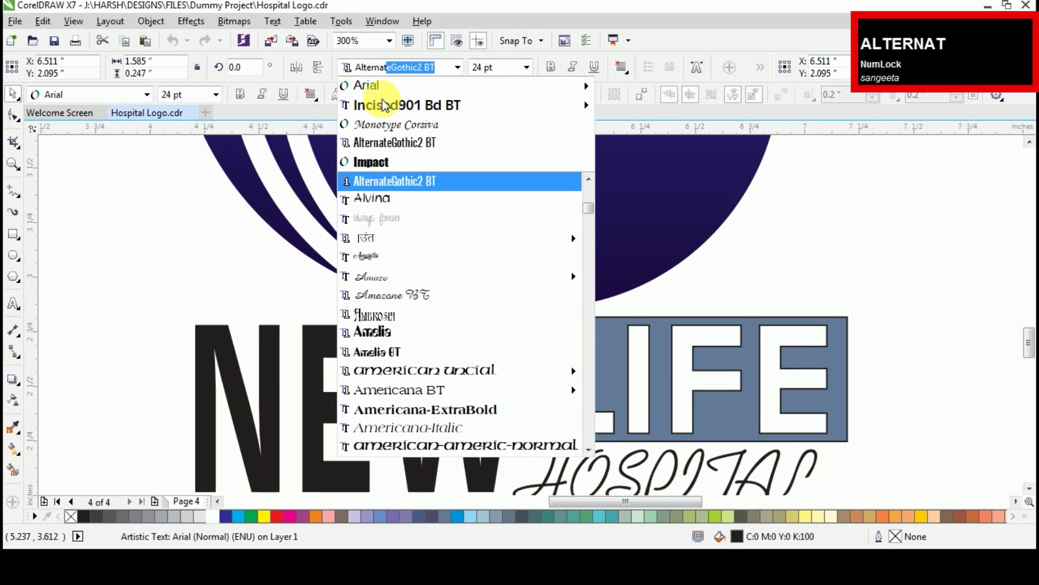
{"action": "key", "text": "Return"}
- Align HOSPITAL with the left edge of the LIFE box, move it up over the box and bring it to the front
{"action": "left_click", "coordinate": [625, 368], "text": "shift"}
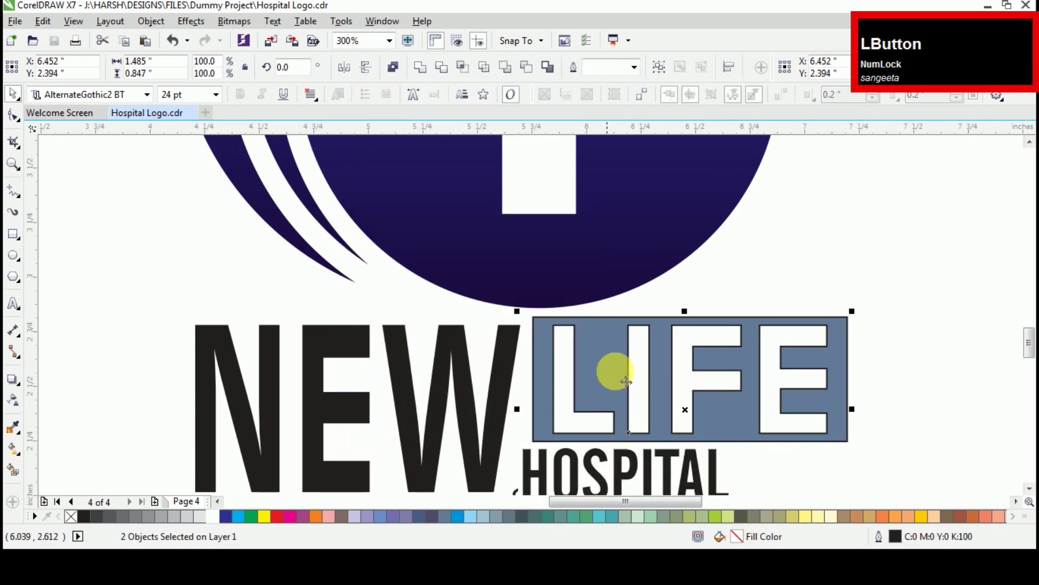
{"action": "key", "text": "l"}
{"action": "left_click", "coordinate": [754, 464]}
{"action": "left_click", "coordinate": [722, 471]}
{"action": "left_click_drag", "start_coordinate": [722, 471], "coordinate": [734, 405]}
{"action": "key", "text": "Page_Up"}
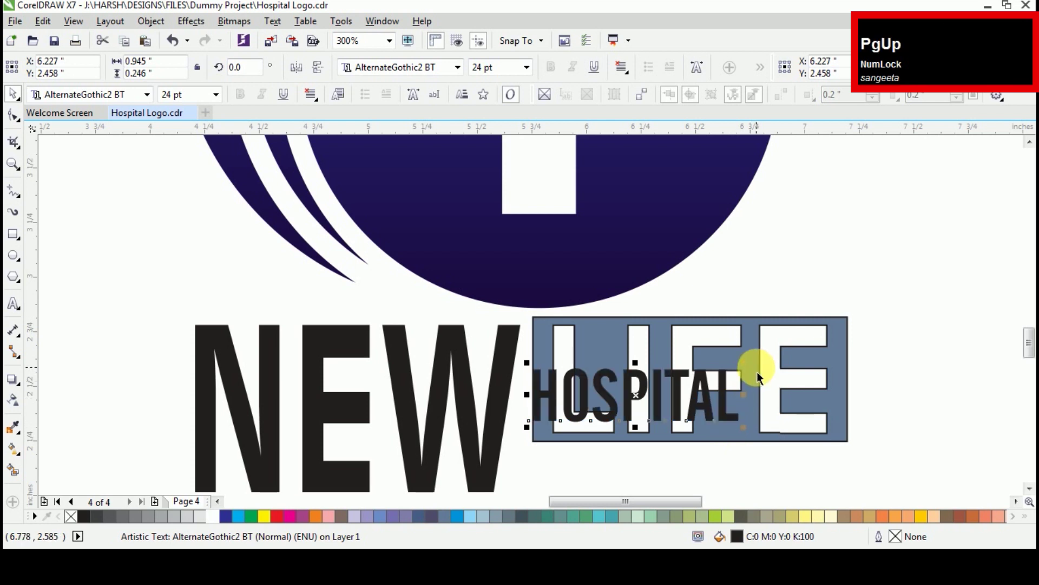
- Stretch HOSPITAL to the LIFE box's 1.44 inch width and place it directly beneath the box
{"action": "left_click_drag", "start_coordinate": [746, 393], "coordinate": [816, 471]}
{"action": "left_click", "coordinate": [904, 441]}
{"action": "key", "text": "F4"}
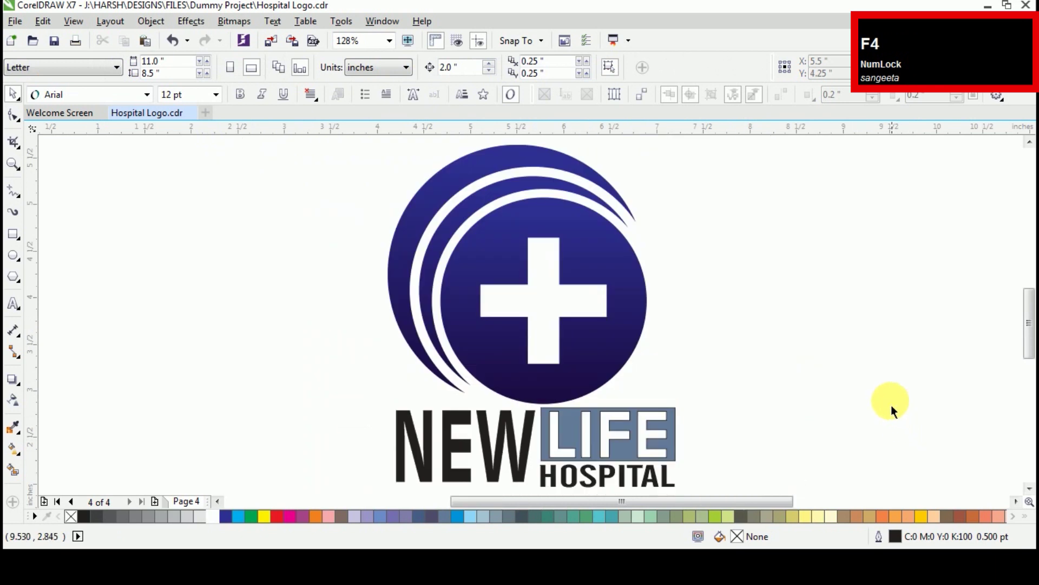
- Fill the LIFE box with green (C:100 M:0 Y:100 K:0) and remove its outline
{"action": "left_click", "coordinate": [620, 450]}
{"action": "scroll", "coordinate": [619, 450], "scroll_direction": "up", "scroll_amount": 2}
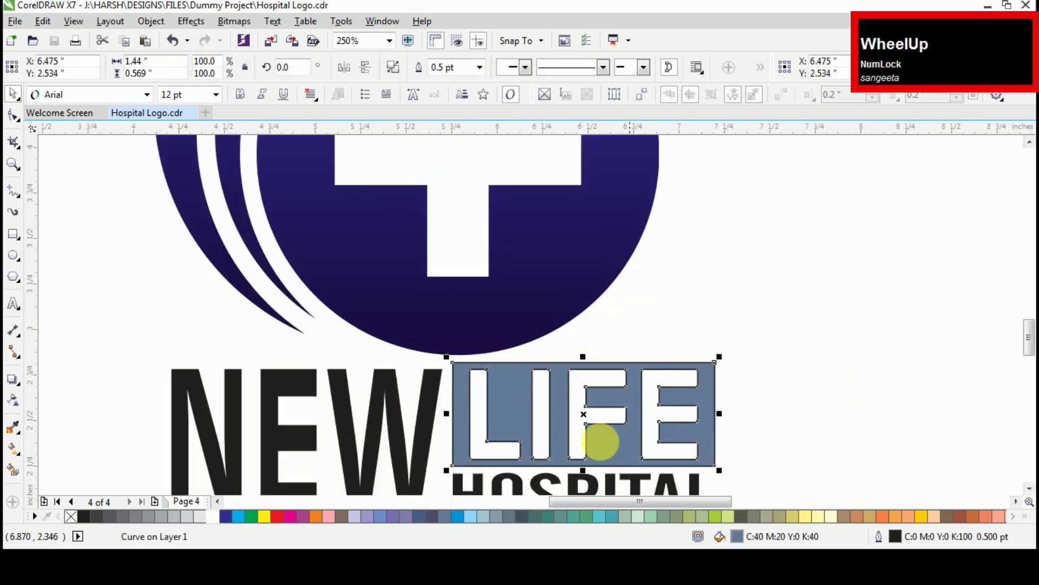
{"action": "left_click", "coordinate": [251, 516]}
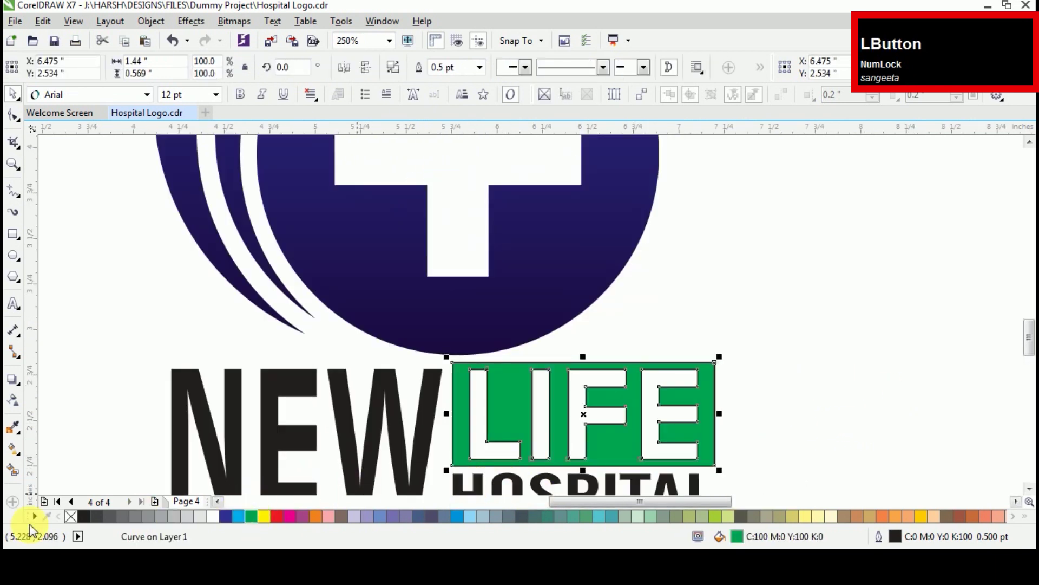
{"action": "right_click", "coordinate": [71, 517]}
- Color the HOSPITAL text green and the NEW text blue (C:100 M:100 Y:0 K:0)
{"action": "left_click", "coordinate": [460, 480]}
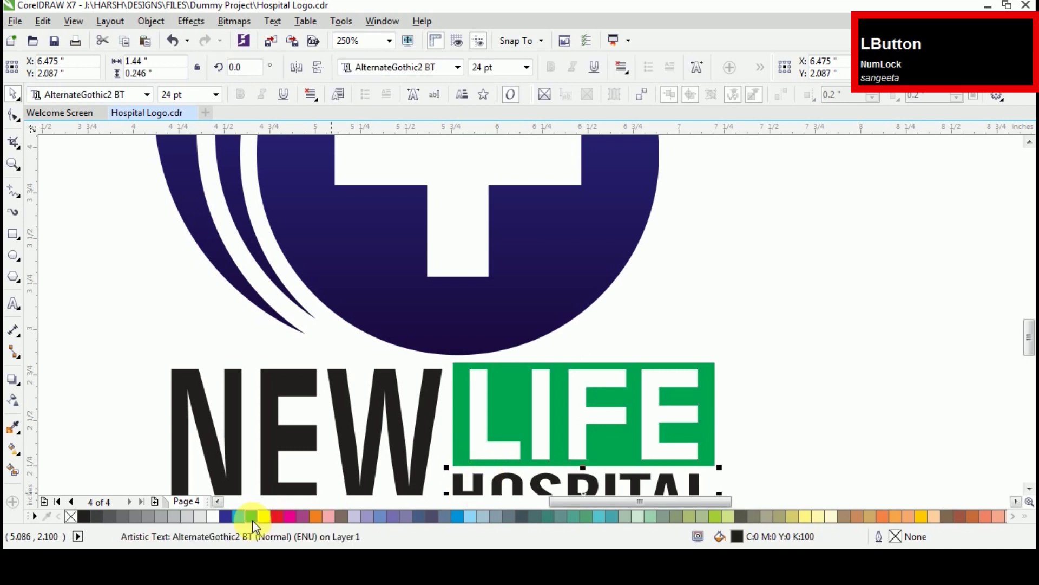
{"action": "left_click", "coordinate": [252, 517]}
{"action": "key", "text": "F4"}
{"action": "left_click", "coordinate": [487, 436]}
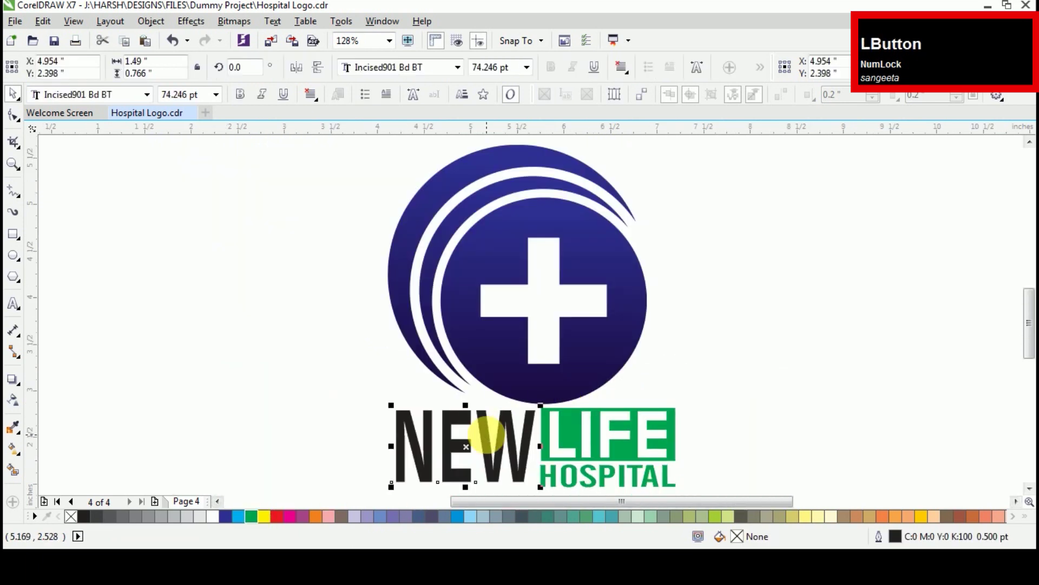
{"action": "left_click", "coordinate": [225, 517]}
{"action": "left_click", "coordinate": [733, 409]}
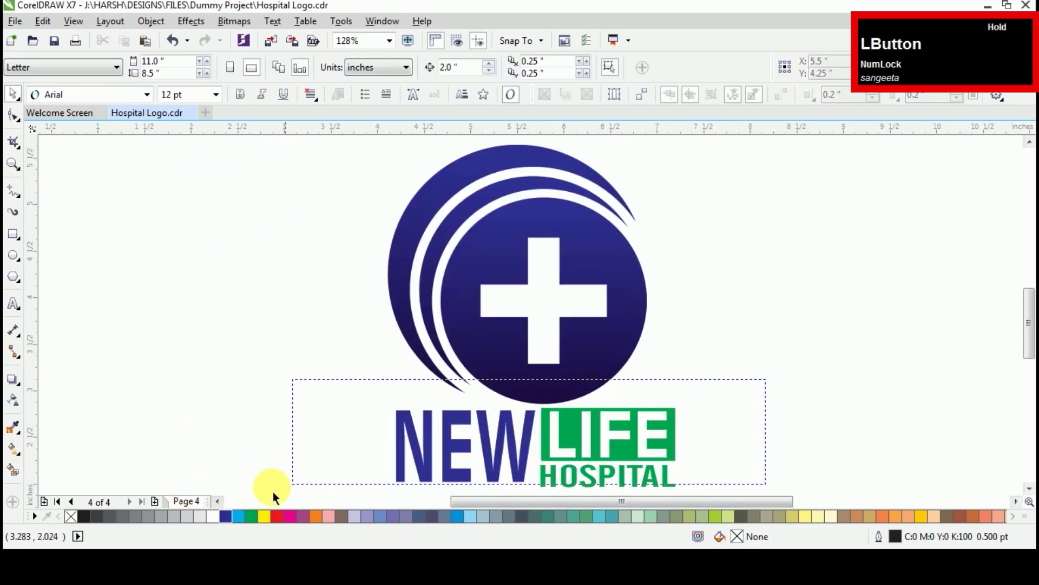
- Try to adjust the height of NEW and align its top with the LIFE box, and undo the changes
{"action": "left_click_drag", "start_coordinate": [322, 488], "coordinate": [325, 484]}
{"action": "left_click", "coordinate": [613, 399]}
{"action": "left_click", "coordinate": [524, 436]}
{"action": "scroll", "coordinate": [474, 449], "scroll_direction": "up", "scroll_amount": 3}
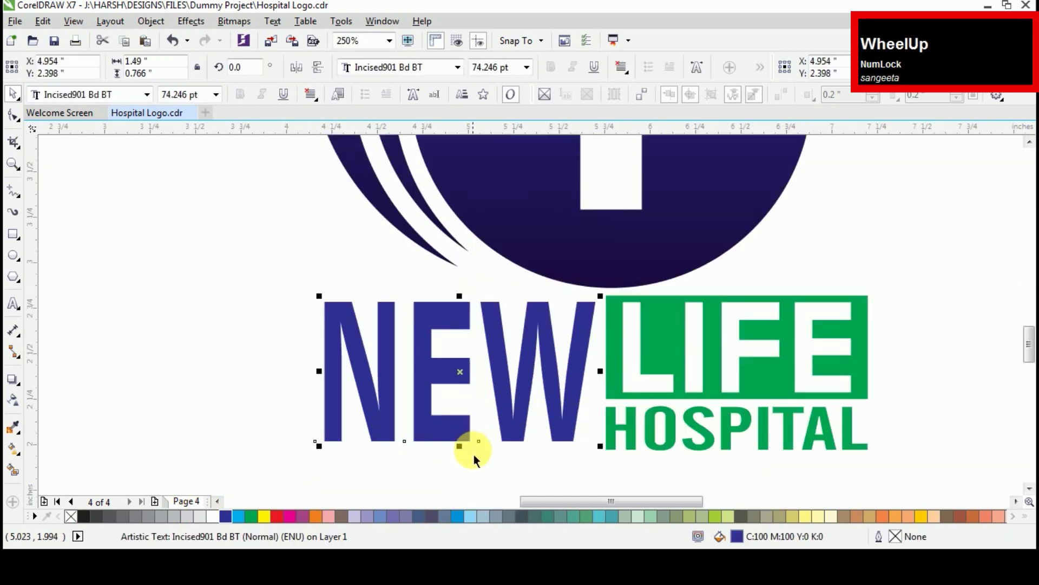
{"action": "mouse_move", "coordinate": [460, 445]}
{"action": "left_mouse_down"}
{"action": "mouse_move", "coordinate": [466, 434]}
{"action": "mouse_move", "coordinate": [469, 450]}
{"action": "left_mouse_up"}
{"action": "left_click", "coordinate": [550, 457]}
{"action": "left_click", "coordinate": [573, 352]}
{"action": "left_click", "coordinate": [622, 360], "text": "shift"}
{"action": "key", "text": "t"}
{"action": "left_click", "coordinate": [702, 355]}
{"action": "key", "text": "ctrl+z"}
{"action": "key", "text": "ctrl+z"}
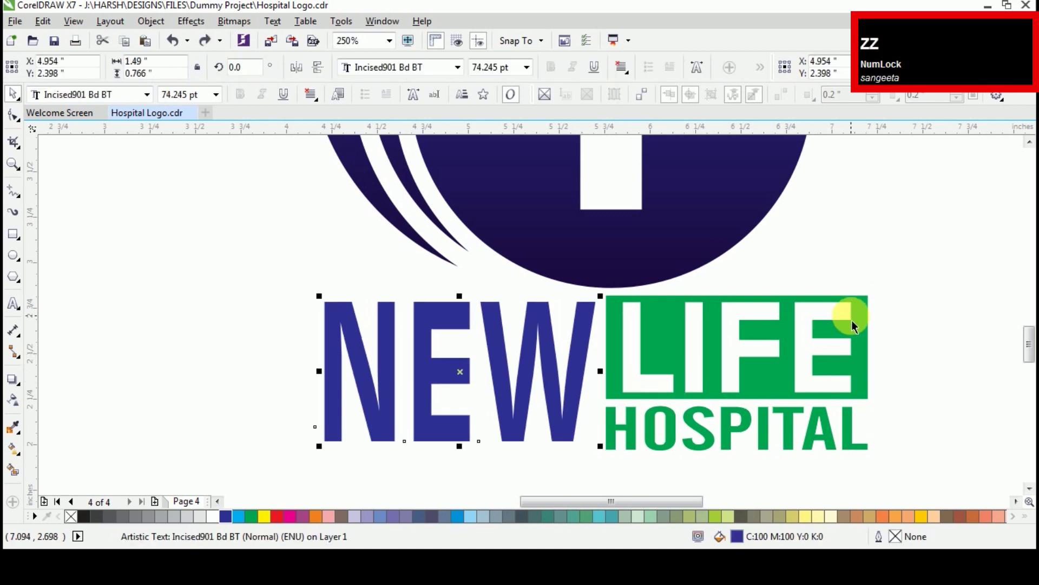
- Widen NEW leftward to about 1.75 inches and align its top with the LIFE box
{"action": "left_click", "coordinate": [850, 320]}
{"action": "left_click", "coordinate": [321, 358]}
{"action": "left_click_drag", "start_coordinate": [319, 368], "coordinate": [273, 371]}
{"action": "left_click", "coordinate": [669, 350], "text": "shift"}
{"action": "left_click", "coordinate": [209, 329]}
- Move NEW over HOSPITAL, stretch it down to HOSPITAL's base, about 0.849 inches tall, and move it back beside the LIFE box
{"action": "left_click_drag", "start_coordinate": [480, 364], "coordinate": [639, 365]}
{"action": "scroll", "coordinate": [638, 460], "scroll_direction": "up", "scroll_amount": 2}
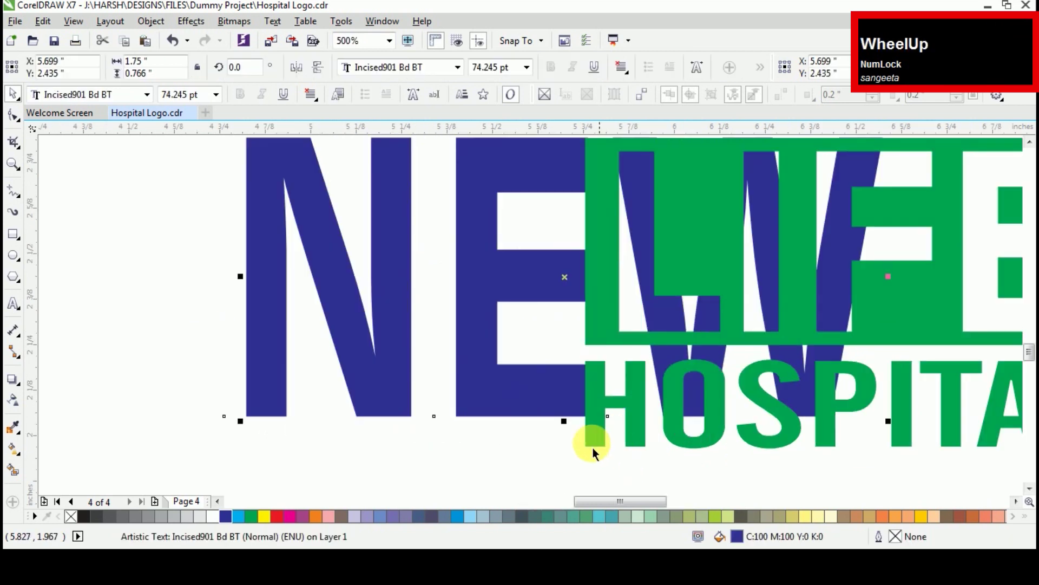
{"action": "key", "text": "ctrl+z"}
{"action": "left_click_drag", "start_coordinate": [475, 313], "coordinate": [881, 305]}
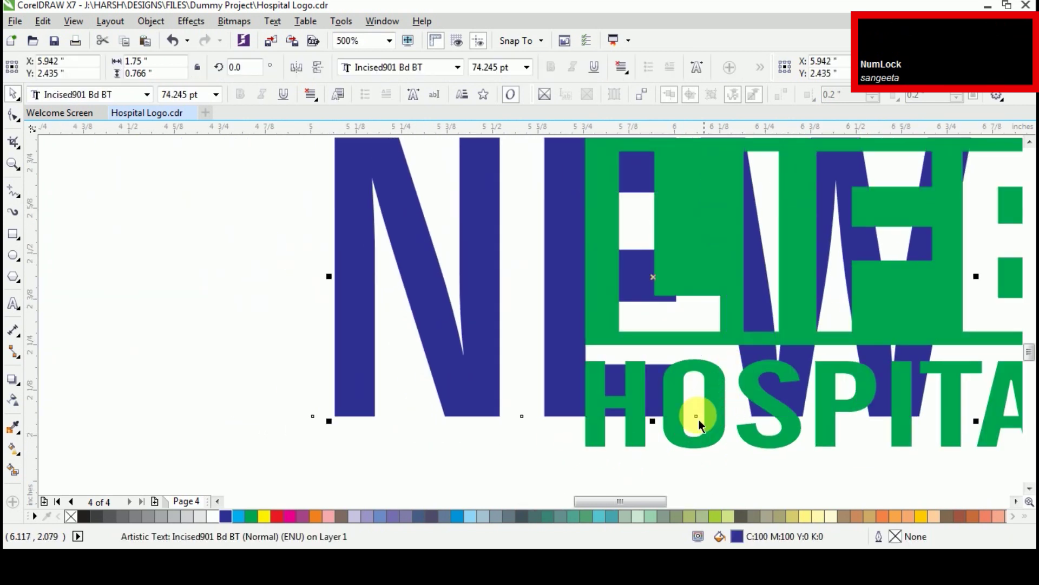
{"action": "left_click_drag", "start_coordinate": [649, 418], "coordinate": [650, 449]}
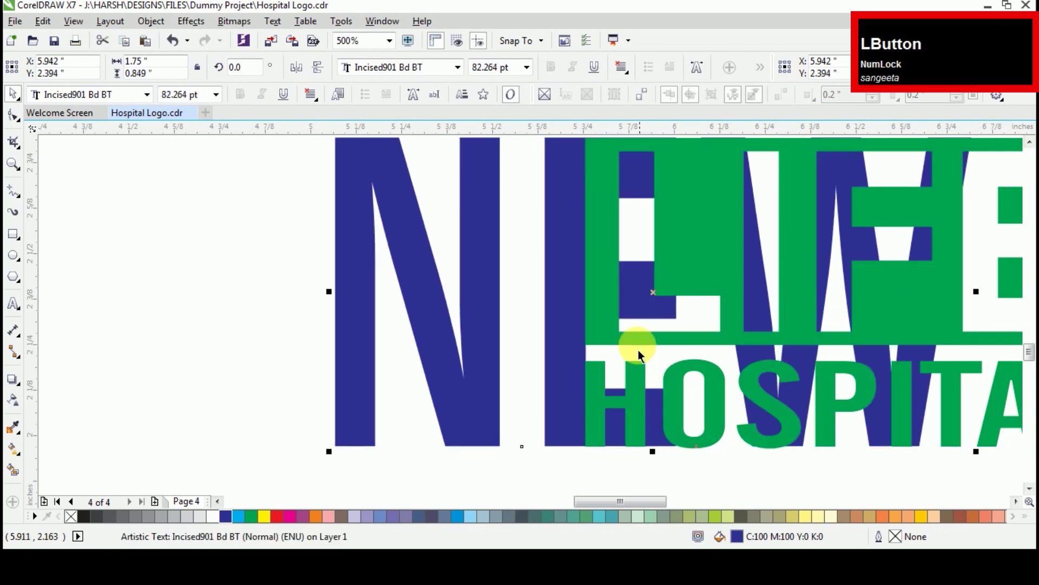
{"action": "mouse_move", "coordinate": [557, 309]}
{"action": "left_mouse_down"}
{"action": "mouse_move", "coordinate": [159, 306]}
{"action": "mouse_move", "coordinate": [178, 323]}
{"action": "left_mouse_up"}
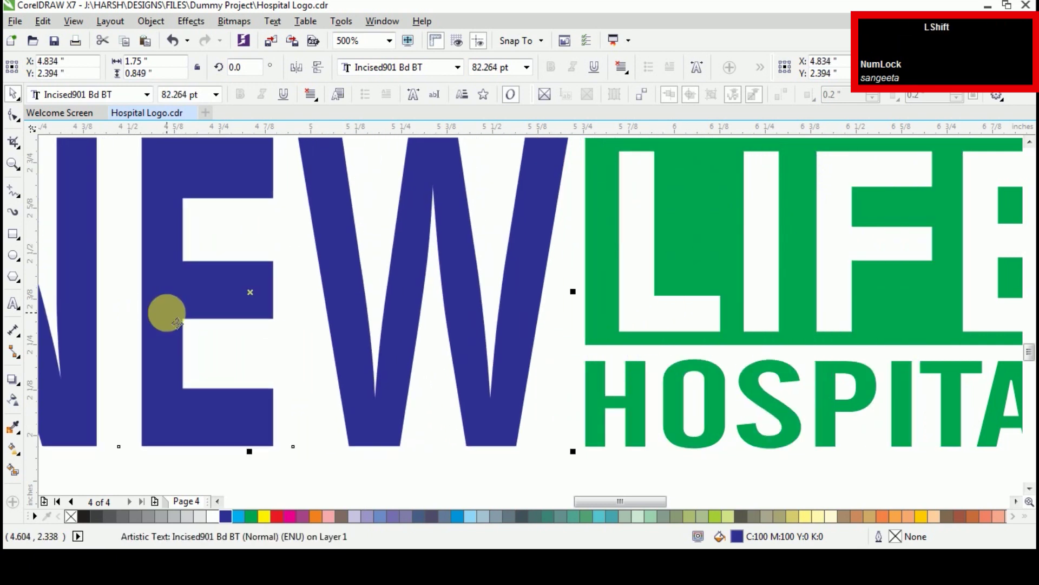
{"action": "key", "text": "F4"}
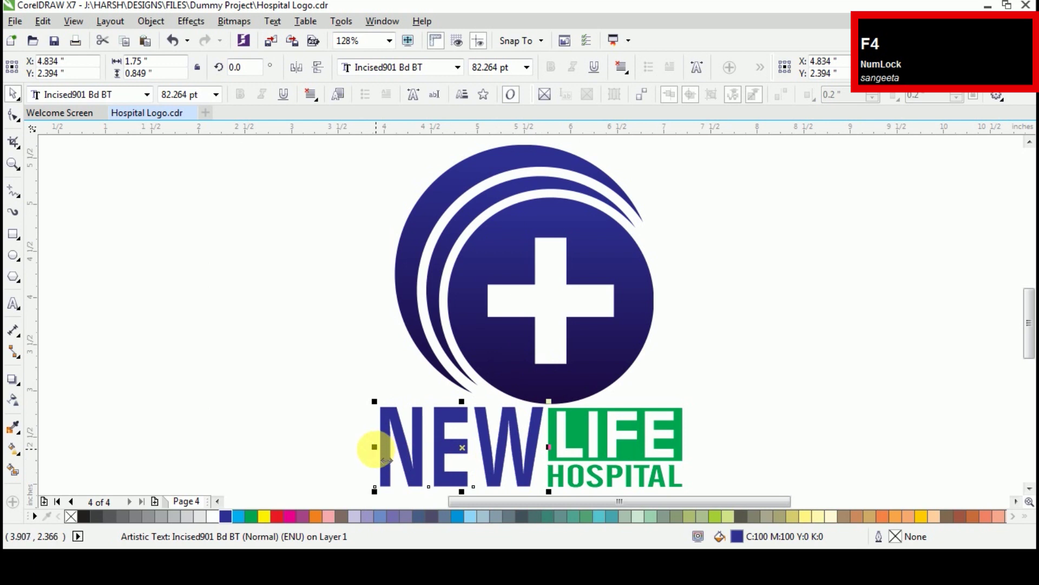
- Stretch NEW slightly wider on its outer side and check the whole logo
{"action": "left_click_drag", "start_coordinate": [375, 447], "coordinate": [360, 447]}
{"action": "left_click", "coordinate": [651, 368]}
{"action": "scroll", "coordinate": [651, 373], "scroll_direction": "down", "scroll_amount": 2}
{"action": "left_click", "coordinate": [628, 321]}
{"action": "left_click", "coordinate": [726, 394]}
{"action": "scroll", "coordinate": [626, 443], "scroll_direction": "up", "scroll_amount": 2}
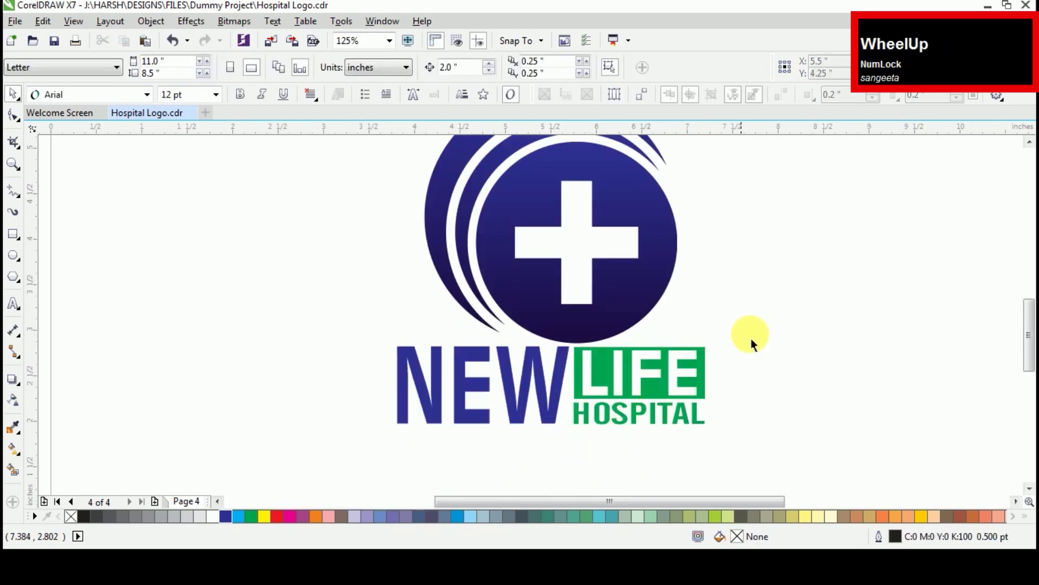
- Move NEW, the LIFE box and HOSPITAL together about 0.11 inches down, away from the circle
{"action": "left_click_drag", "start_coordinate": [333, 475], "coordinate": [334, 473]}
{"action": "left_click_drag", "start_coordinate": [433, 463], "coordinate": [385, 459]}
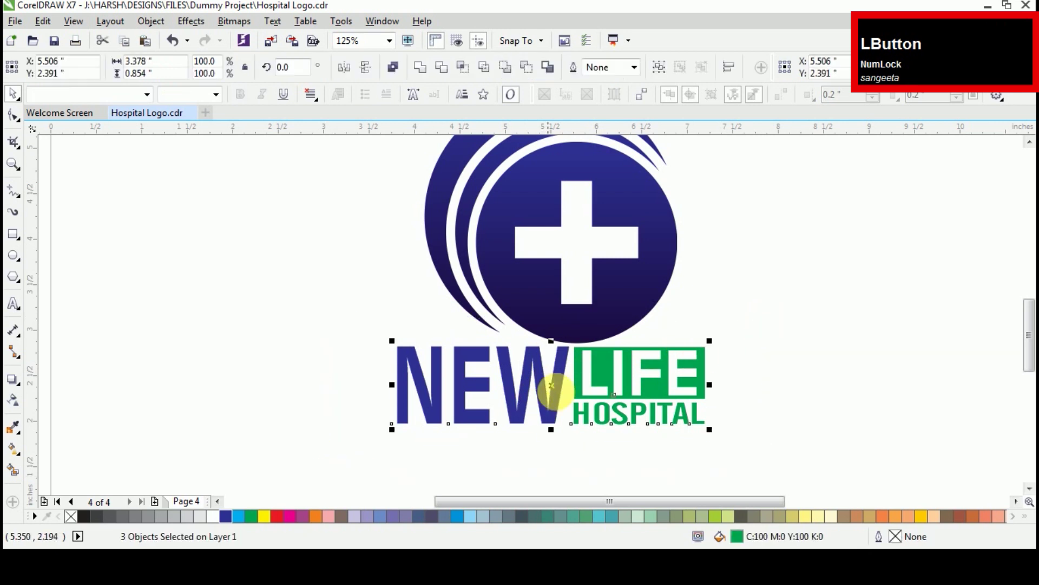
{"action": "left_click_drag", "start_coordinate": [569, 373], "coordinate": [575, 383]}
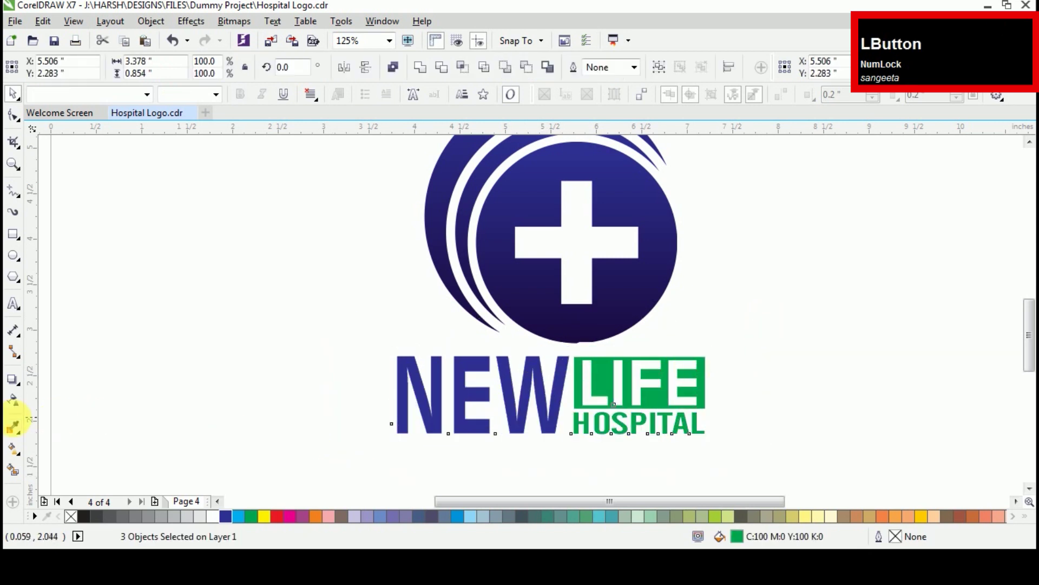
- Add the tagline text "We Care For You..." below the hospital name
{"action": "left_click", "coordinate": [13, 306]}
{"action": "scroll", "coordinate": [436, 455], "scroll_direction": "up", "scroll_amount": 2}
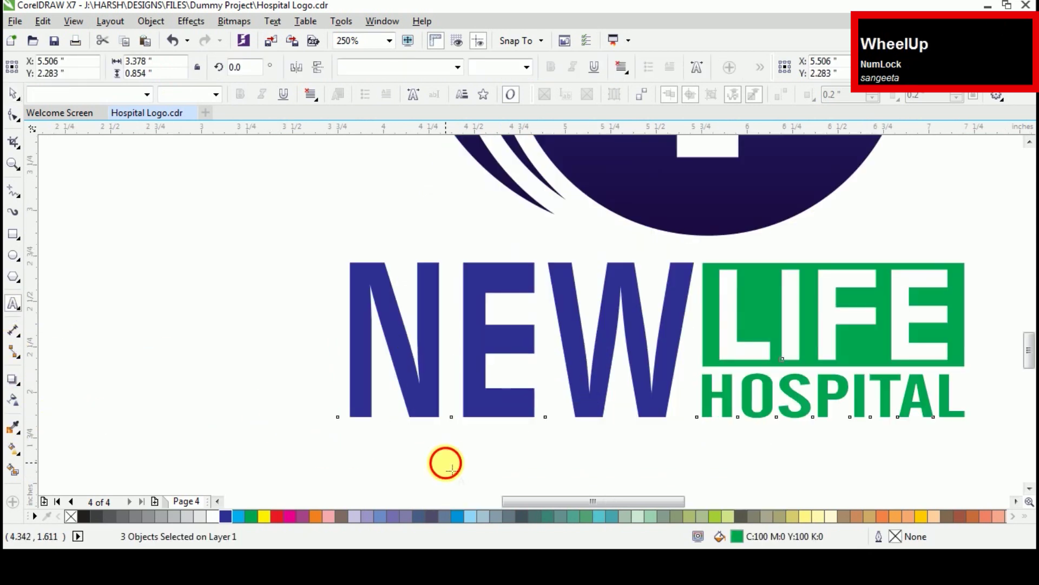
{"action": "left_click", "coordinate": [443, 462]}
{"action": "type", "text": "We C"}
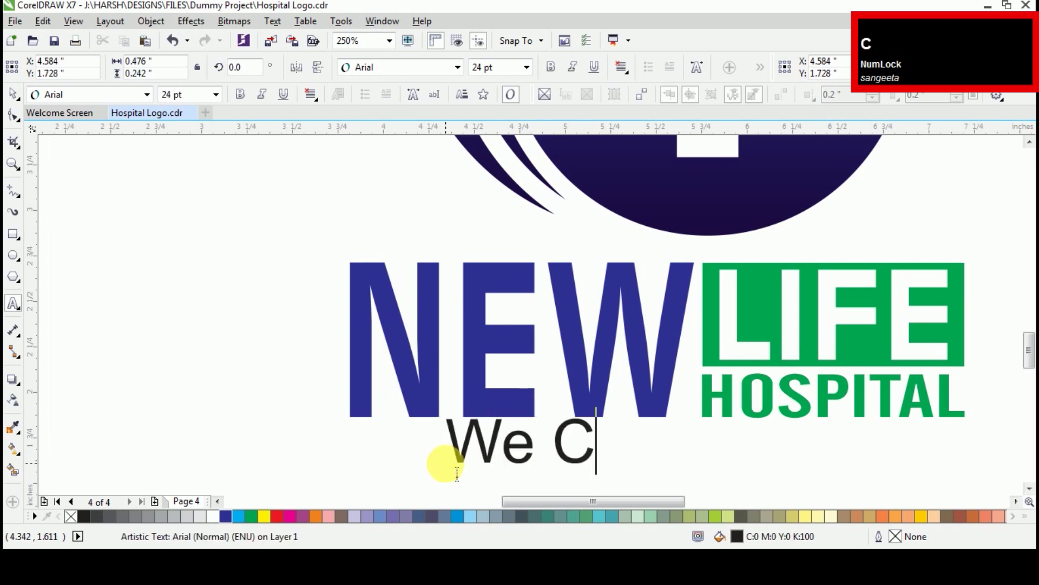
{"action": "type", "text": "are For You.."}
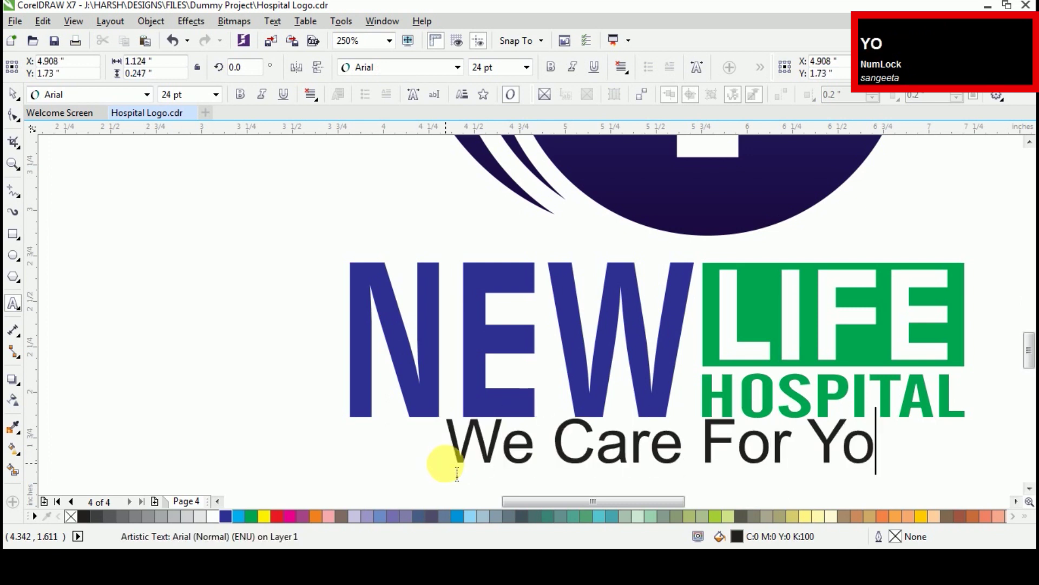
{"action": "key", "text": "ctrl+space"}
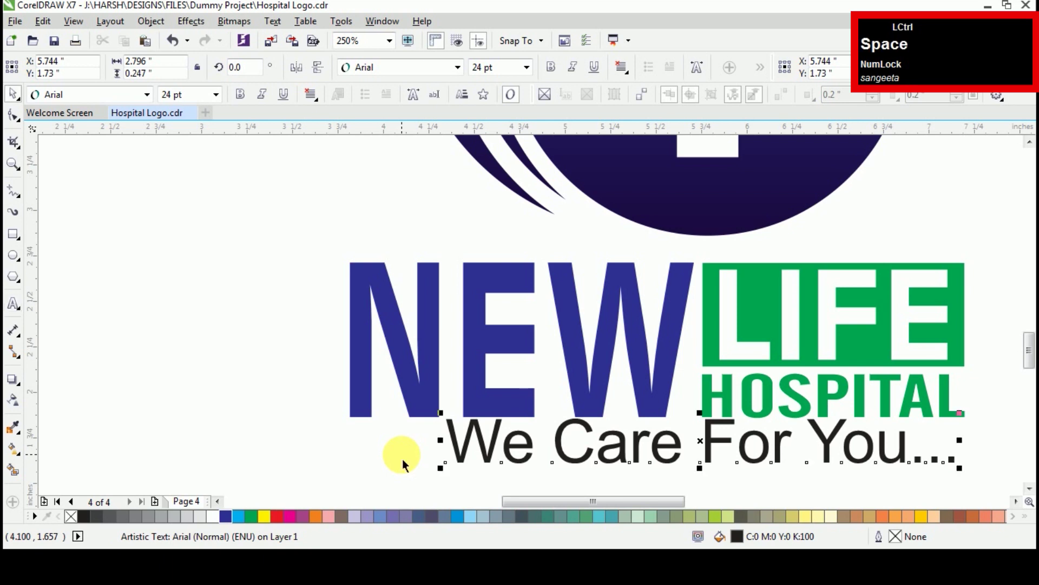
- Set the tagline's font to Monotype Corsiva and fill it with the same blue as NEW
{"action": "key", "text": "space"}
{"action": "key", "text": "ctrl+a"}
{"action": "left_click", "coordinate": [381, 68]}
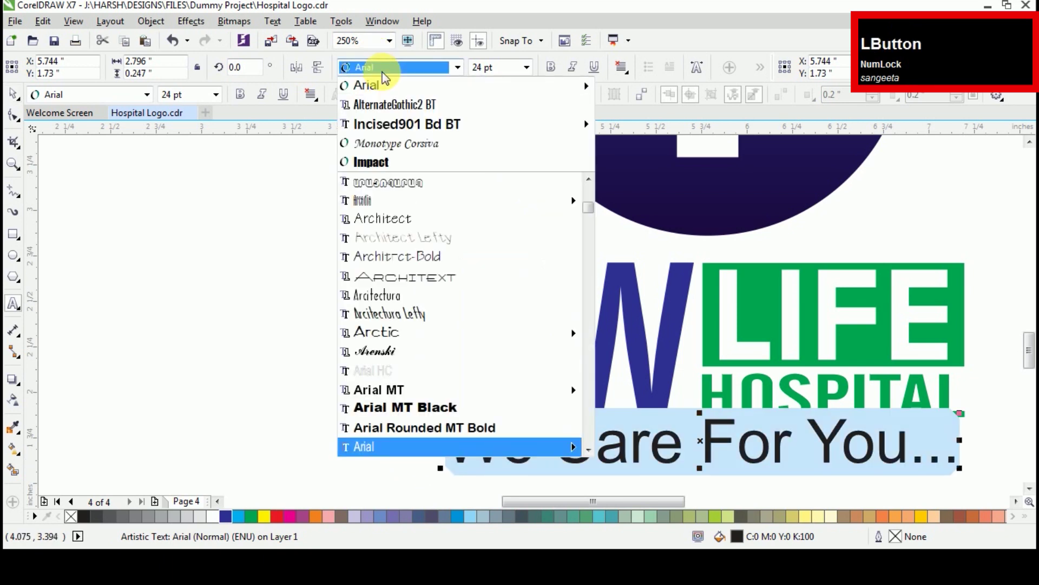
{"action": "type", "text": "monotype"}
{"action": "key", "text": "Return"}
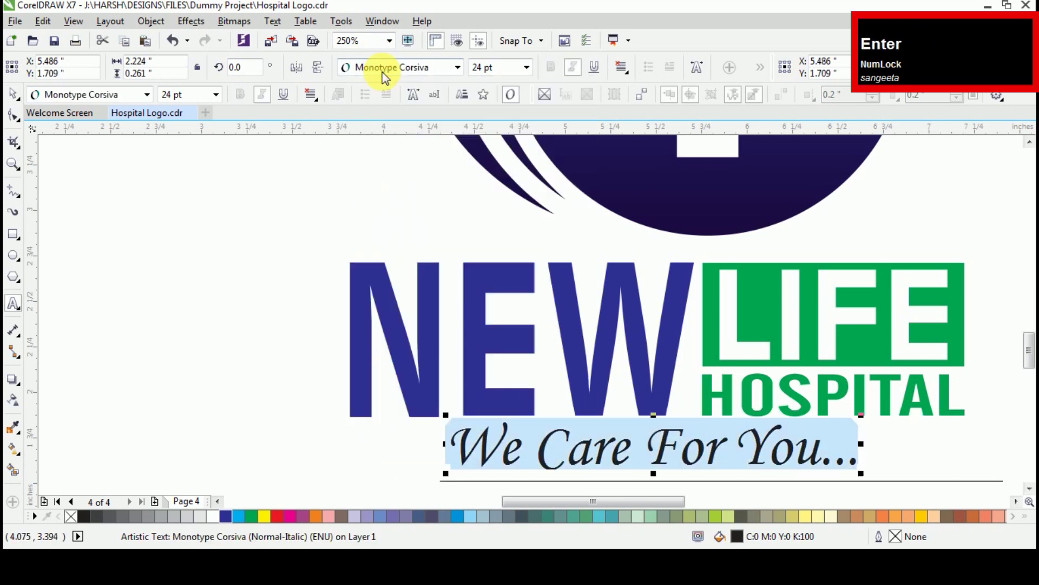
{"action": "left_click", "coordinate": [291, 518]}
{"action": "left_click", "coordinate": [232, 518]}
- Reduce the tagline to 16 pt and align its left edge with NEW
{"action": "key", "text": "ctrl+space"}
{"action": "key", "text": "ctrl+KP_4"}
{"action": "key", "text": "ctrl+KP_4"}
{"action": "key", "text": "ctrl+KP_4"}
{"action": "key", "text": "ctrl+KP_4"}
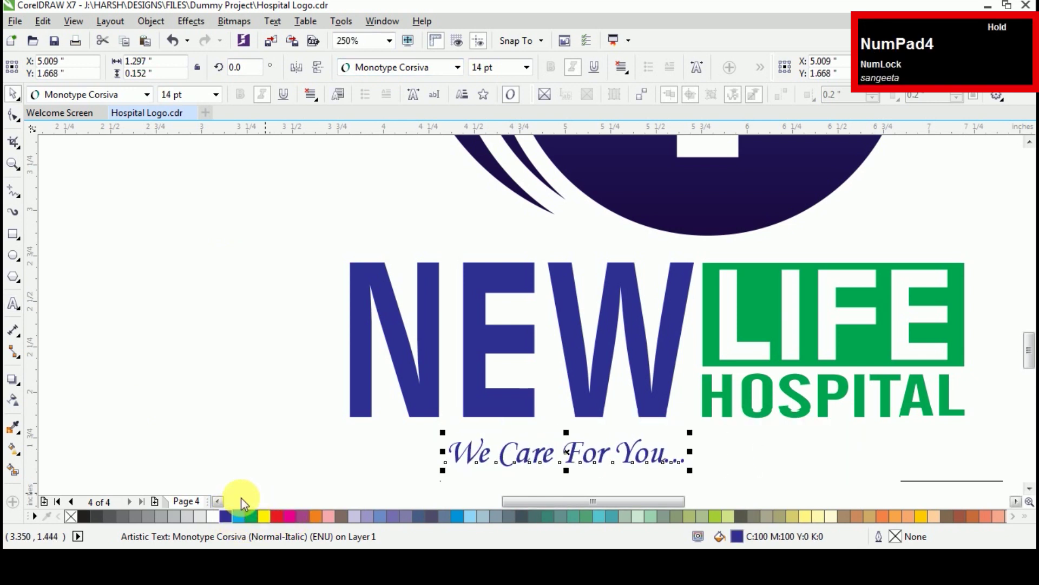
{"action": "key", "text": "ctrl+KP_6"}
{"action": "left_click", "coordinate": [409, 394], "text": "shift"}
{"action": "key", "text": "l"}
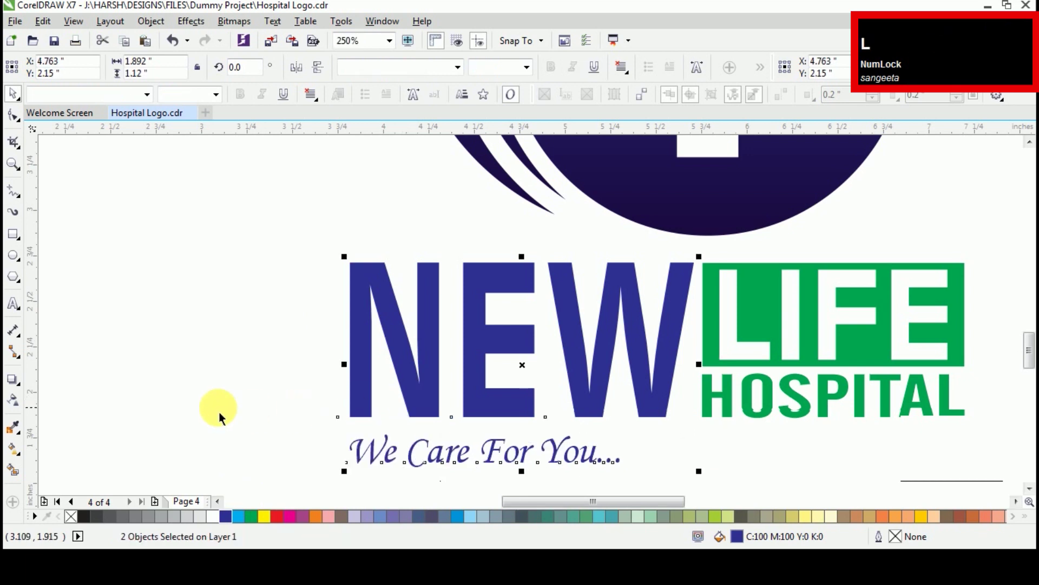
- Move the tagline up close beneath NEW and stretch it wider to end near the W's outer edge
{"action": "left_click", "coordinate": [467, 491]}
{"action": "left_click_drag", "start_coordinate": [441, 472], "coordinate": [438, 447]}
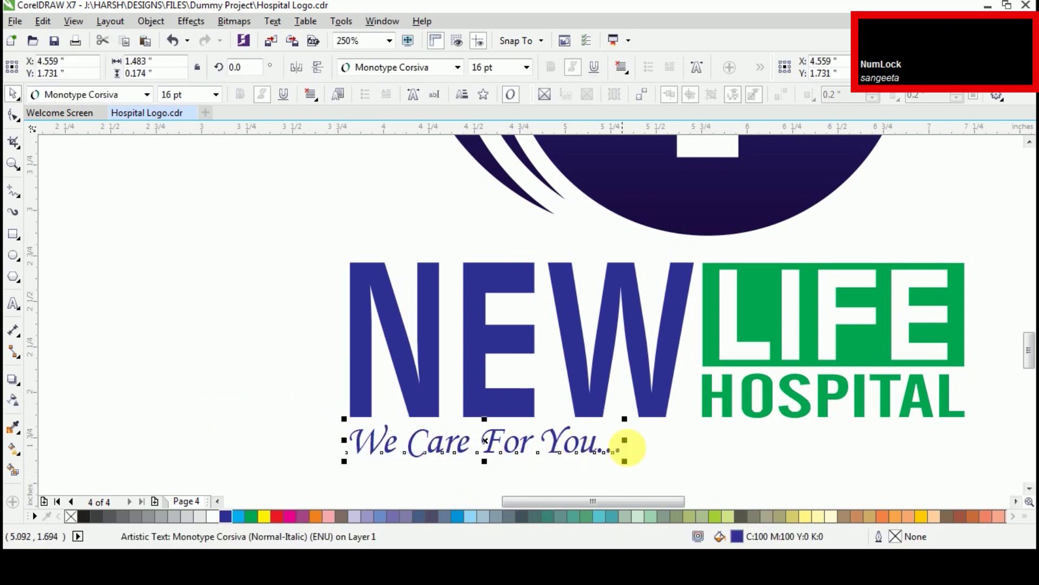
{"action": "left_click_drag", "start_coordinate": [635, 454], "coordinate": [690, 444]}
{"action": "left_click", "coordinate": [174, 424]}
{"action": "key", "text": "F4"}
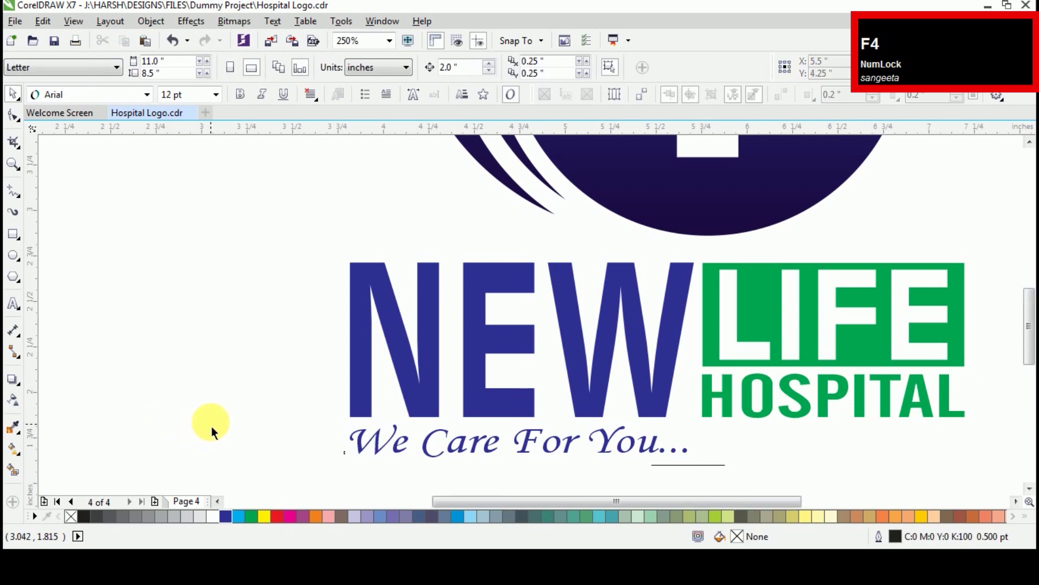
{"action": "scroll", "coordinate": [328, 405], "scroll_direction": "down", "scroll_amount": 3}
{"action": "left_click", "coordinate": [483, 330]}
{"action": "left_click", "coordinate": [556, 338]}
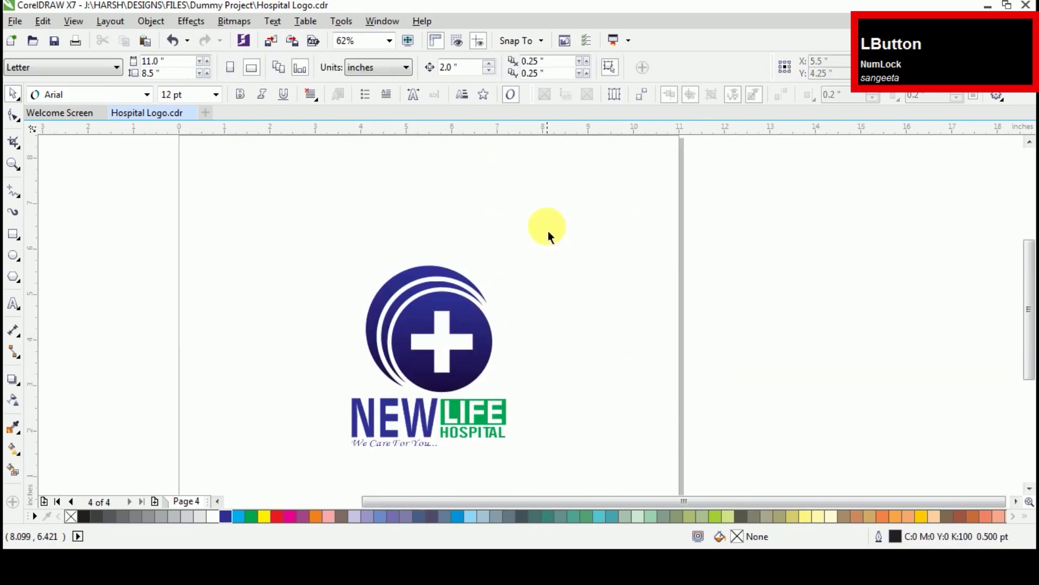
- Move the hospital name and tagline together about 0.1 inches down from the circle, and preview the whole logo full screen
{"action": "left_click_drag", "start_coordinate": [326, 400], "coordinate": [324, 404]}
{"action": "left_click_drag", "start_coordinate": [541, 376], "coordinate": [422, 468]}
{"action": "scroll", "coordinate": [423, 468], "scroll_direction": "up", "scroll_amount": 2}
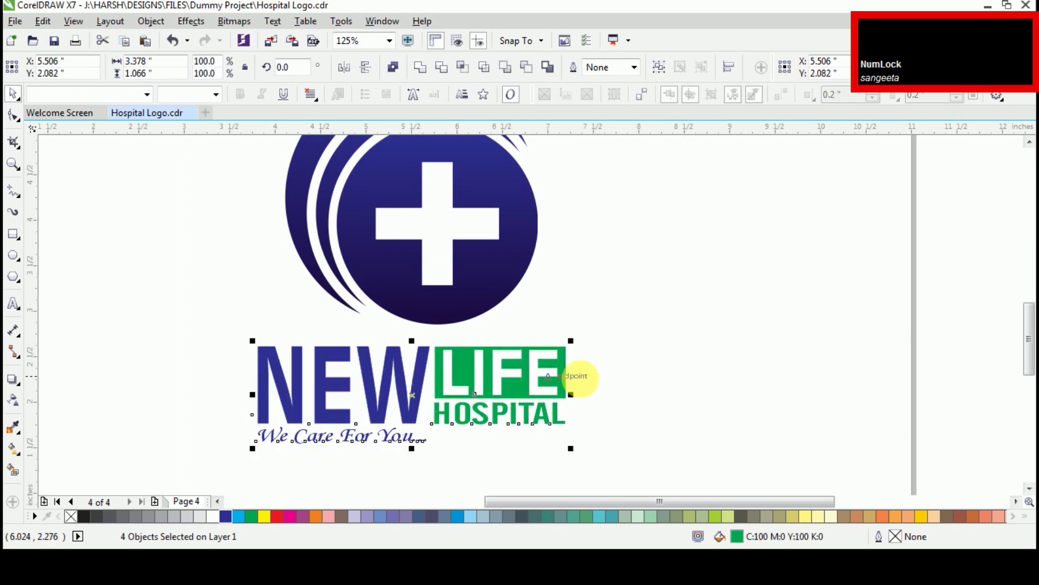
{"action": "scroll", "coordinate": [278, 415], "scroll_direction": "down", "scroll_amount": 1}
{"action": "left_click", "coordinate": [504, 362]}
{"action": "key", "text": "F4"}
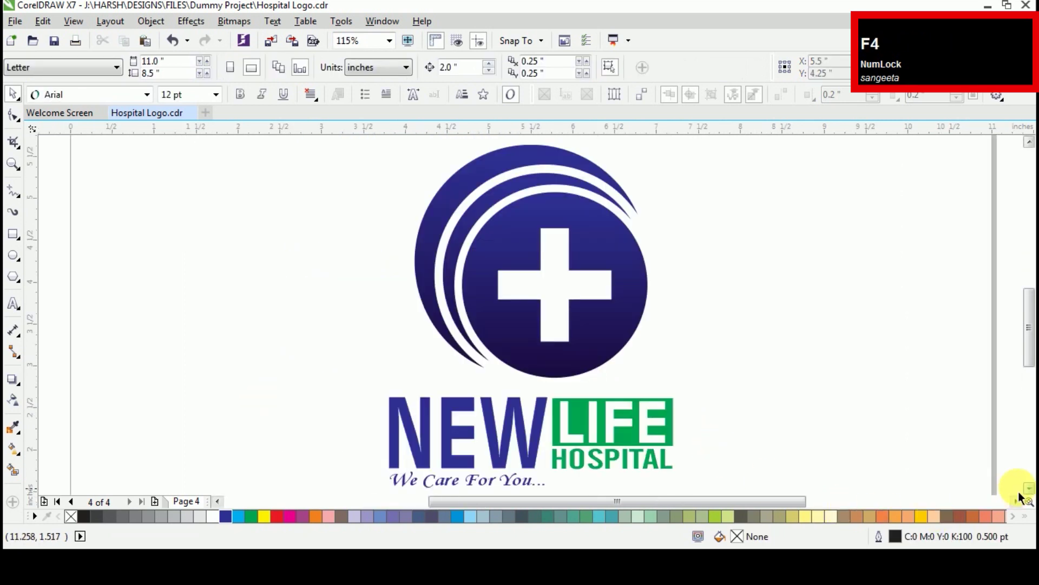
{"action": "key", "text": "F9"}
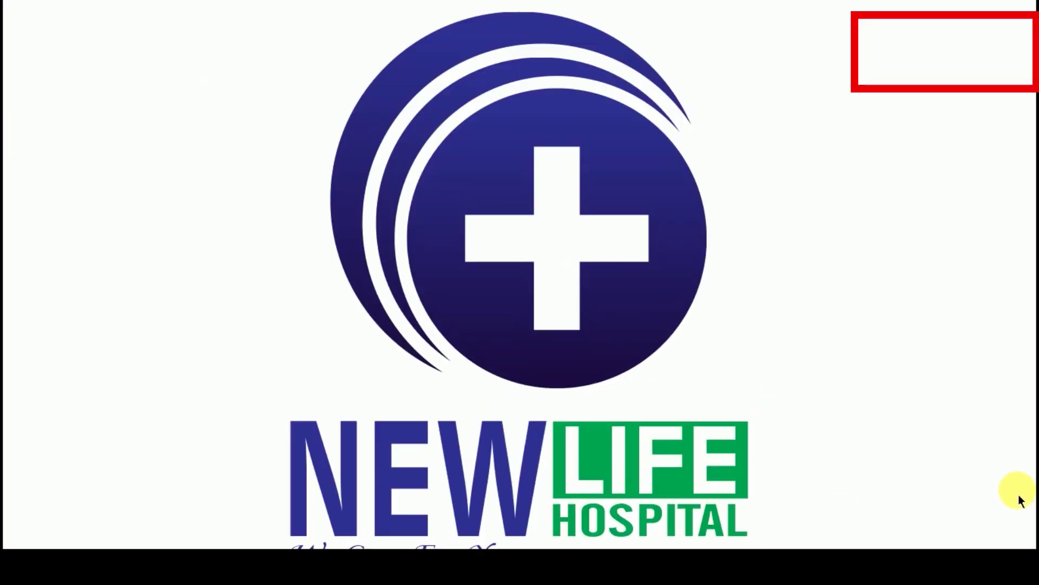
{"action": "left_click", "coordinate": [1019, 501]}
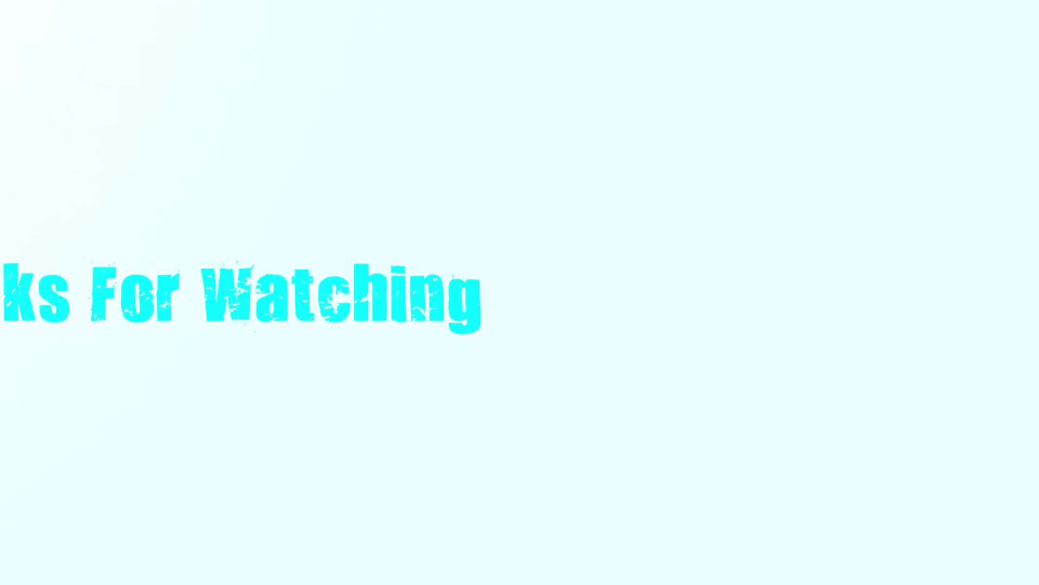